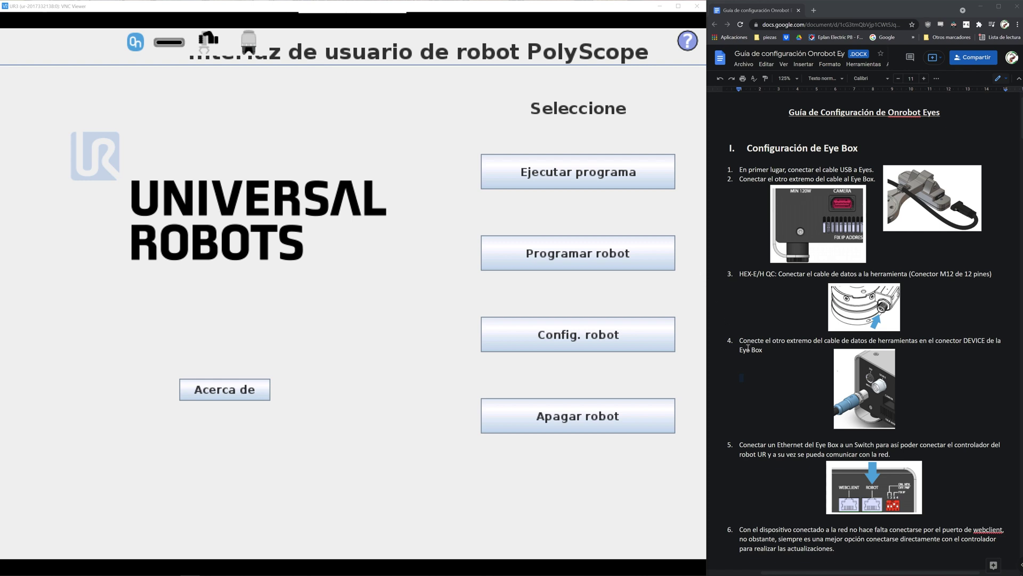
- Read the guide's sections on Eye Box configuration and software installation, down to the OnRobot configuration instructions
left_click(990, 531)
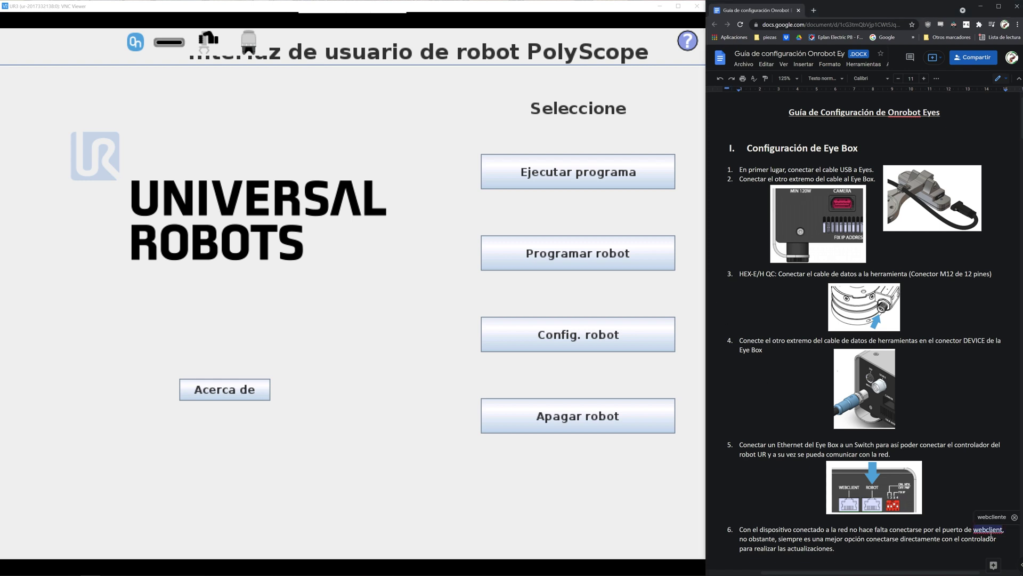
scroll(993, 460, "down", 2)
scroll(992, 458, "down", 5)
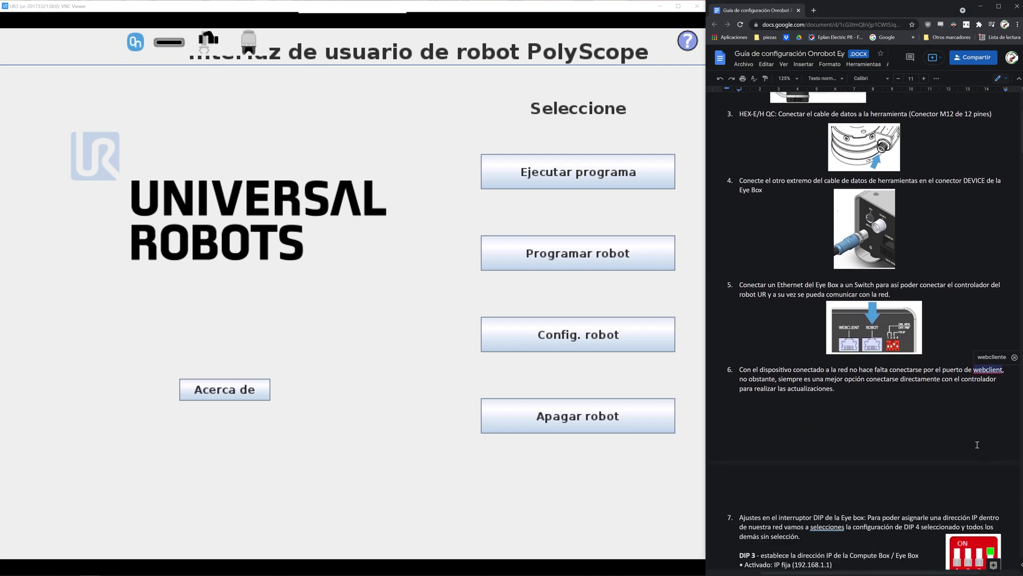
scroll(949, 410, "down", 2)
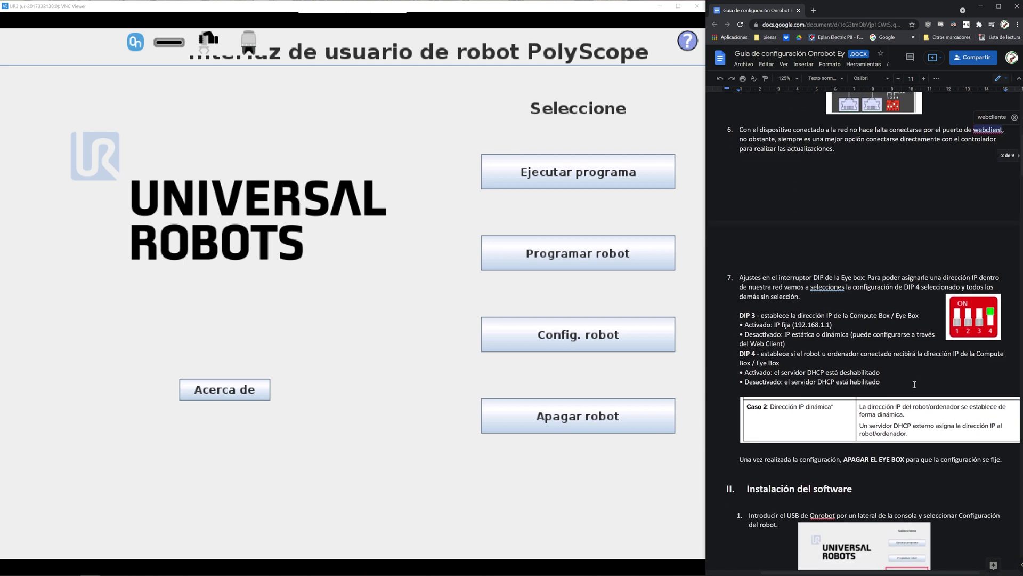
scroll(861, 265, "down", 2)
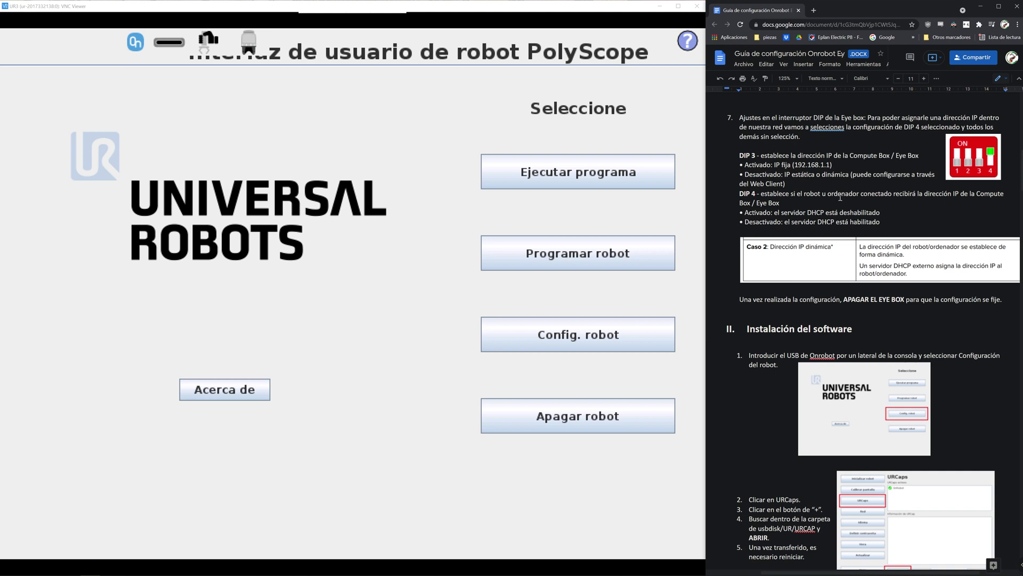
scroll(863, 206, "down", 2)
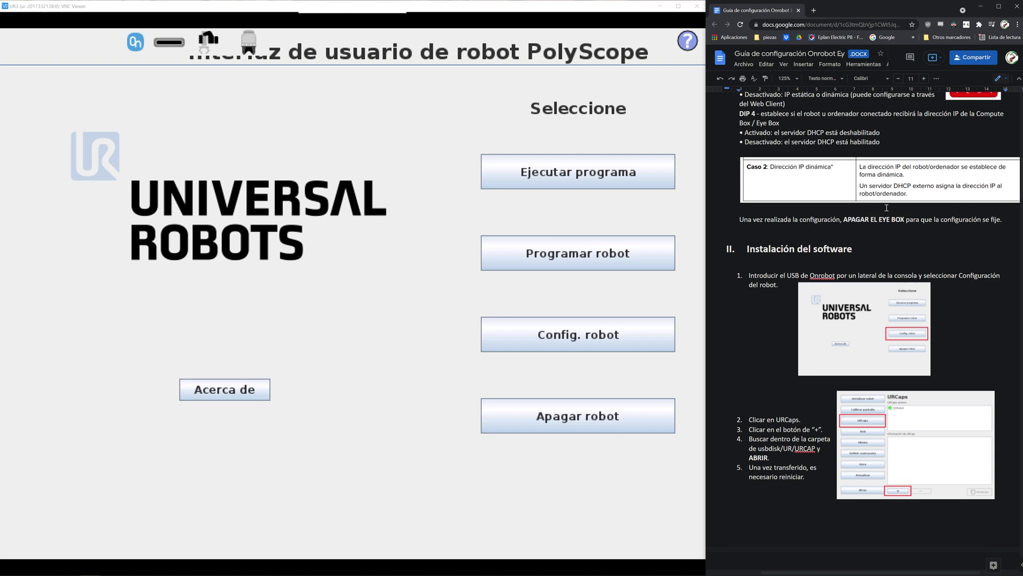
scroll(887, 208, "down", 1)
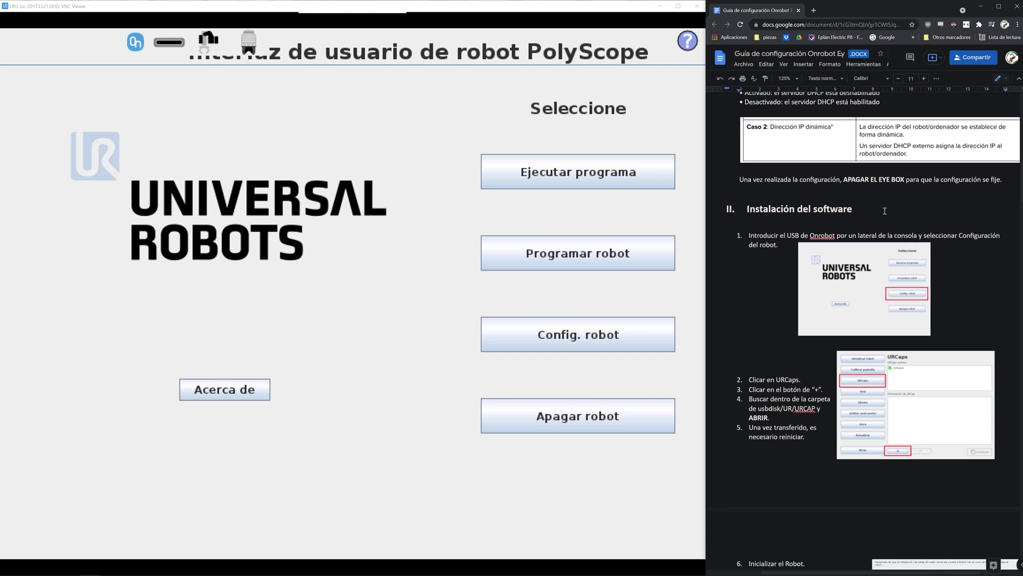
scroll(889, 208, "down", 1)
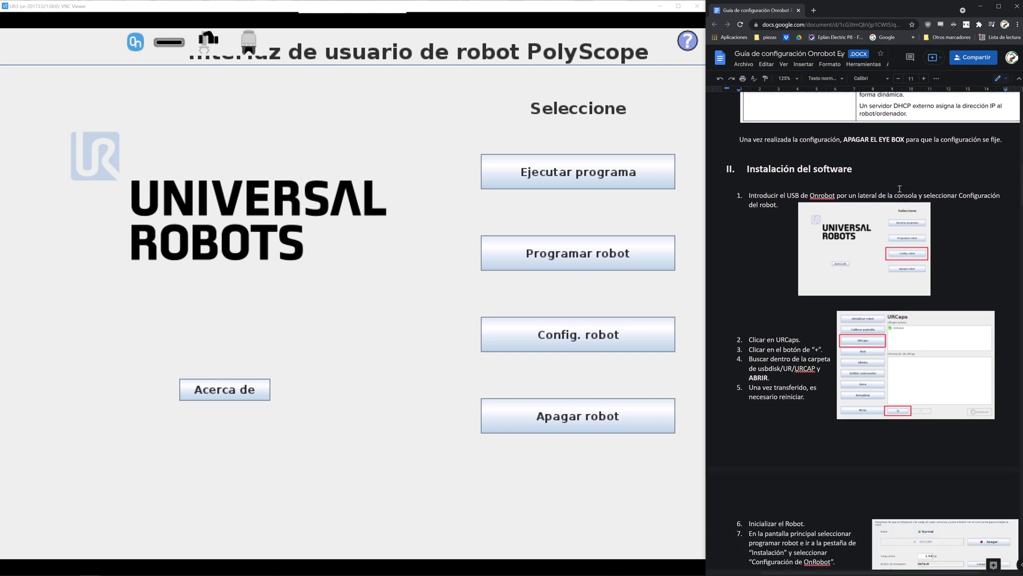
scroll(901, 183, "down", 1)
scroll(930, 192, "down", 1)
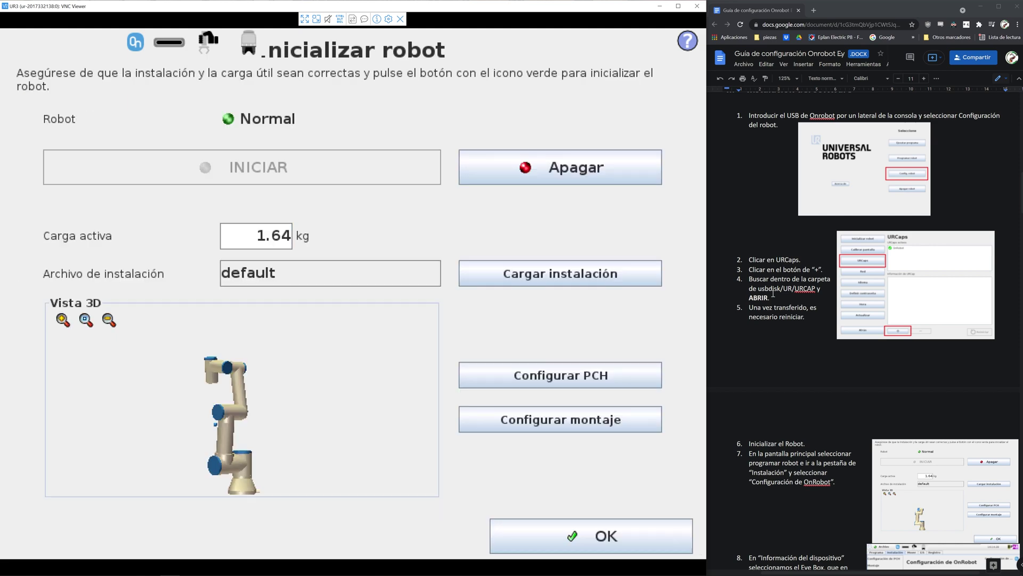
scroll(773, 293, "down", 5)
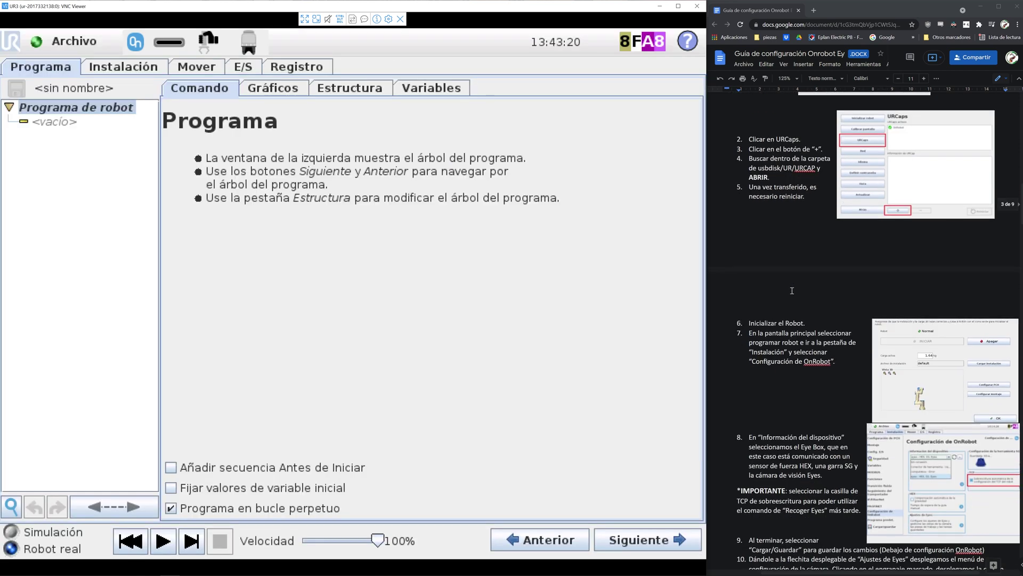
scroll(827, 297, "down", 2)
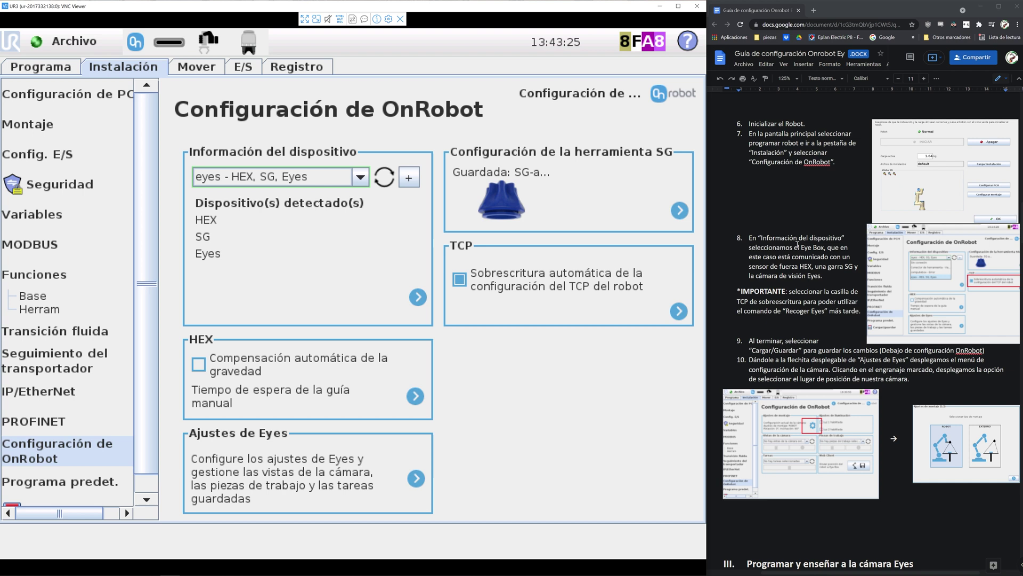
- Review the detected device information and the TCP settings in the OnRobot configuration
scroll(810, 224, "down", 1)
scroll(806, 228, "up", 1)
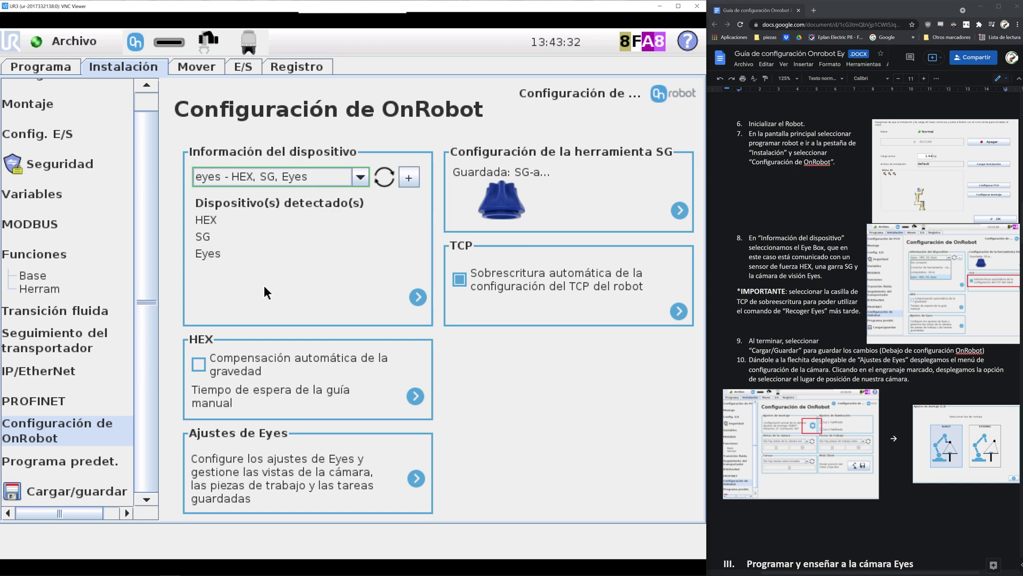
left_click(418, 297)
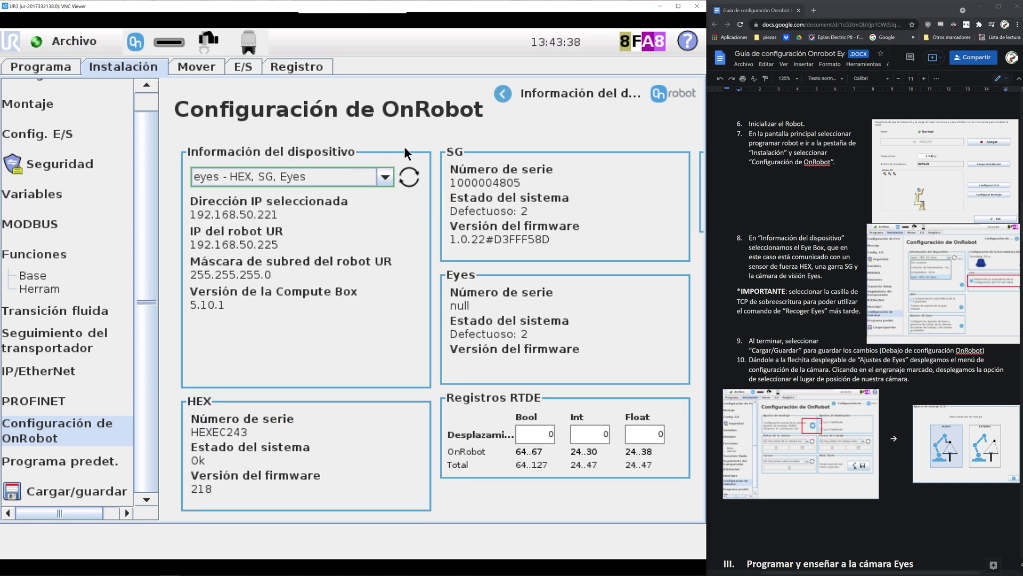
left_click(503, 94)
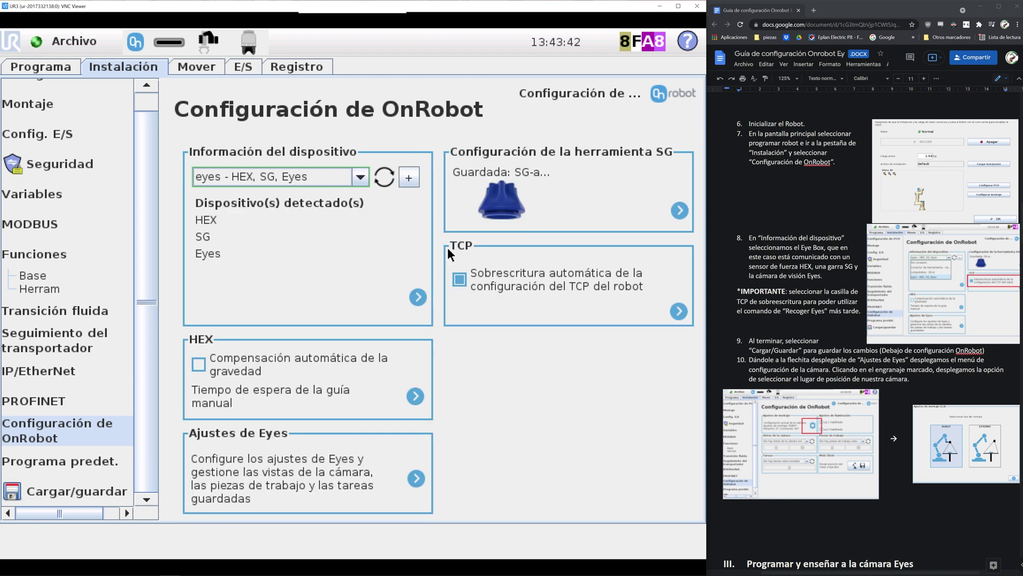
left_click(416, 478)
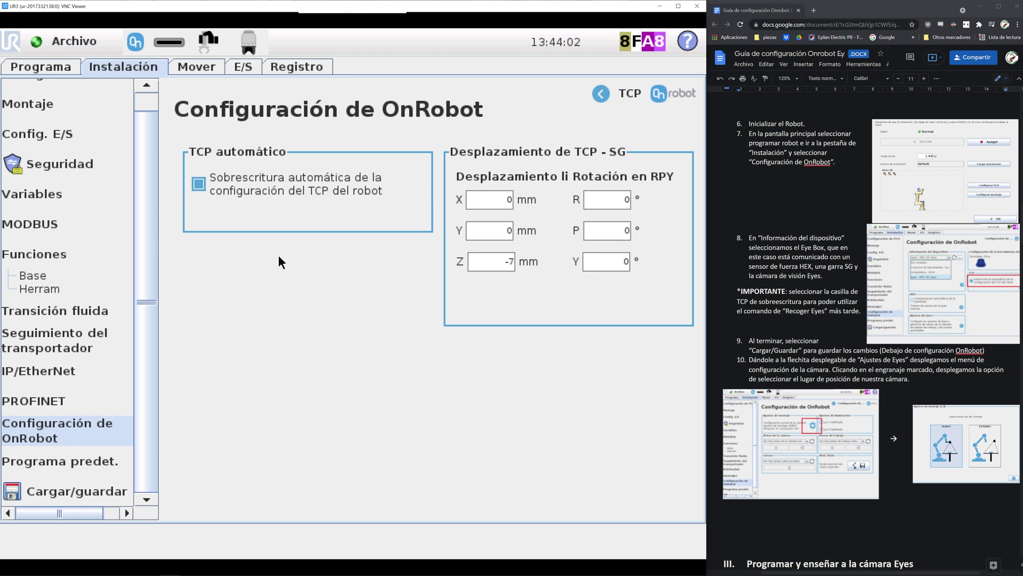
left_click(600, 94)
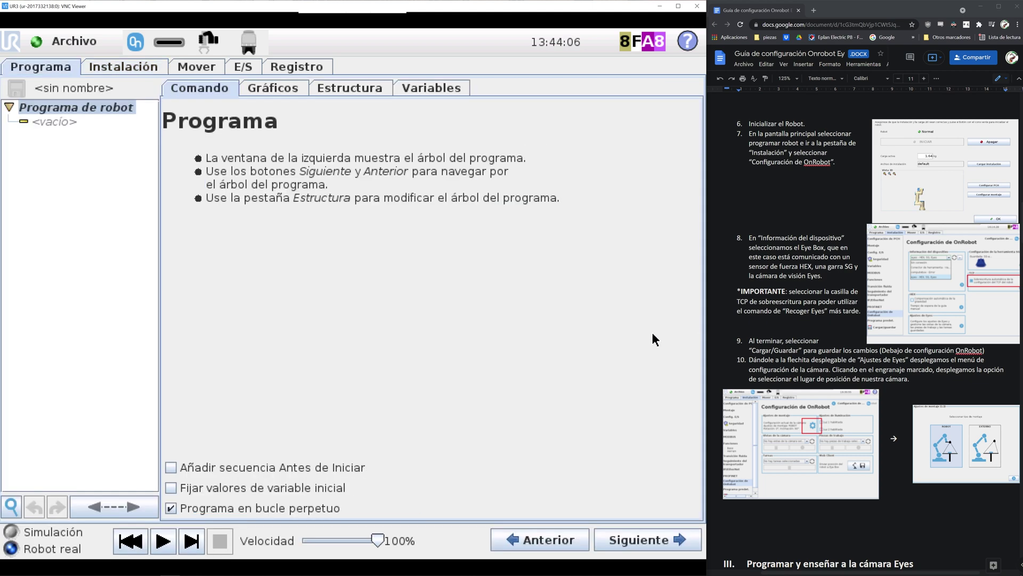
- Name the new Ubicar Eyes contour-location task "Tutorial" and continue to its camera view stage
scroll(922, 380, "down", 7)
scroll(923, 379, "down", 4)
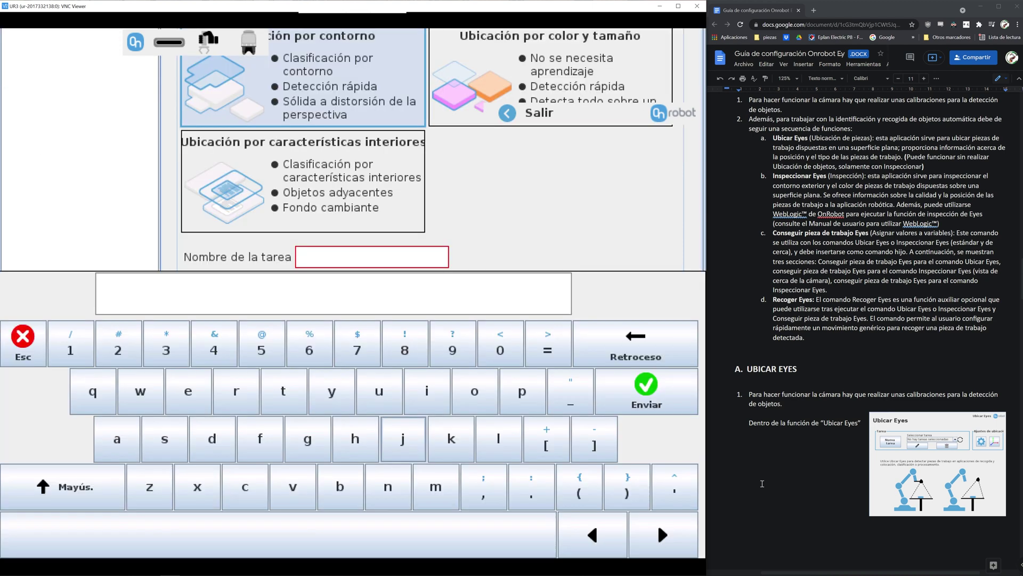
type("Tut")
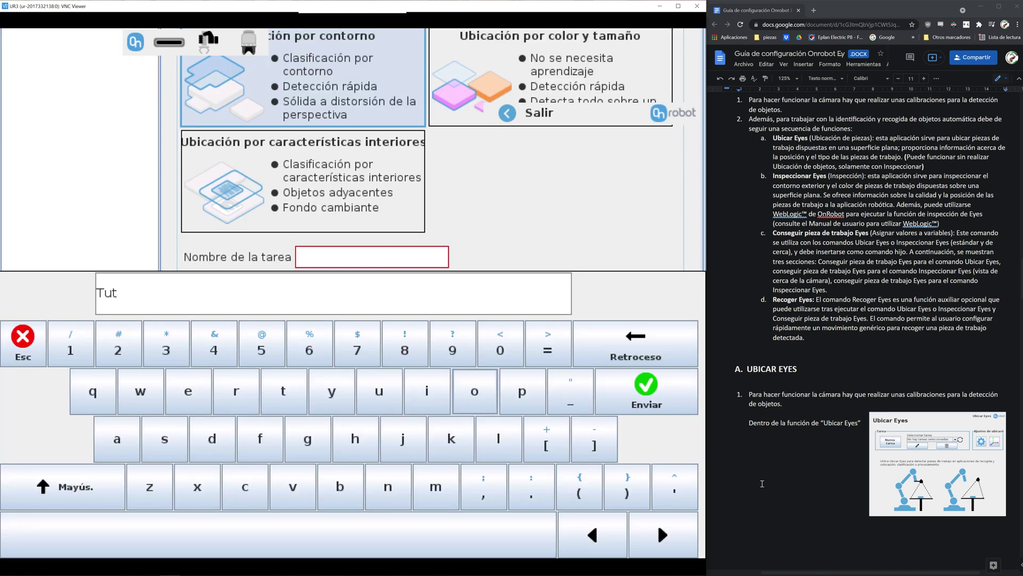
type("orial")
key("Return")
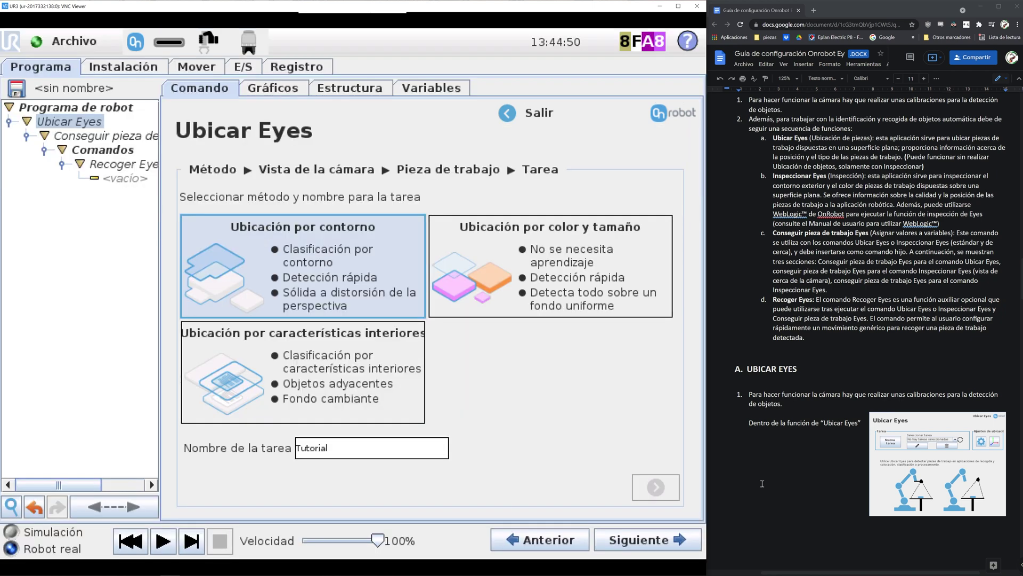
left_click(656, 487)
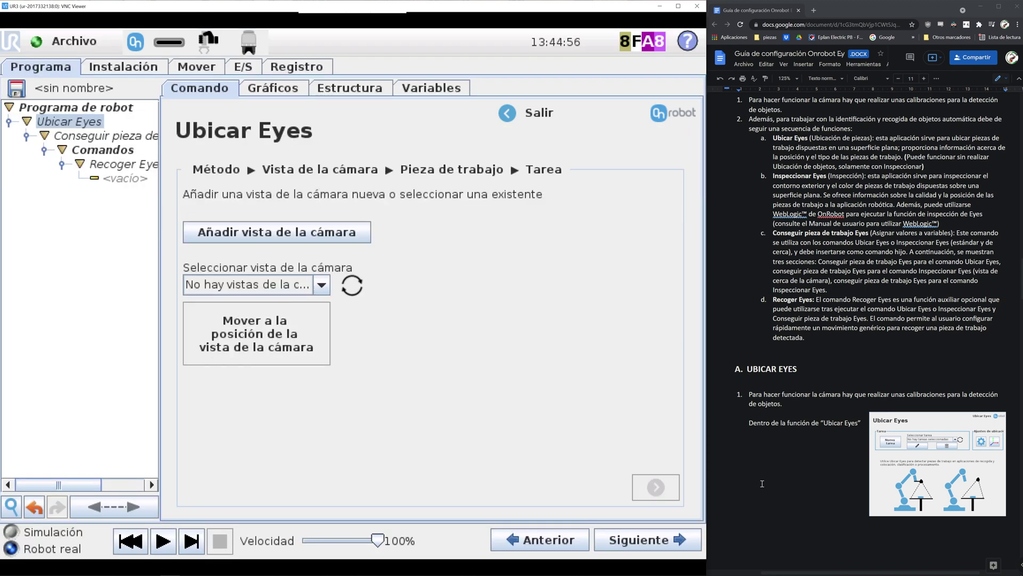
- Add a camera view named "Vista Tutorial" to the Ubicar Eyes task and save it
left_click(277, 232)
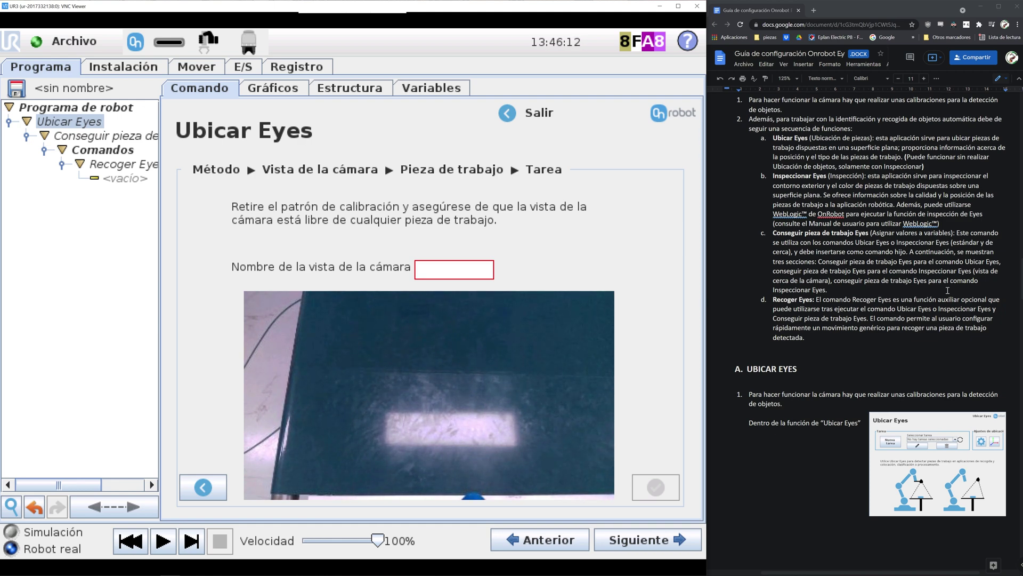
type("a")
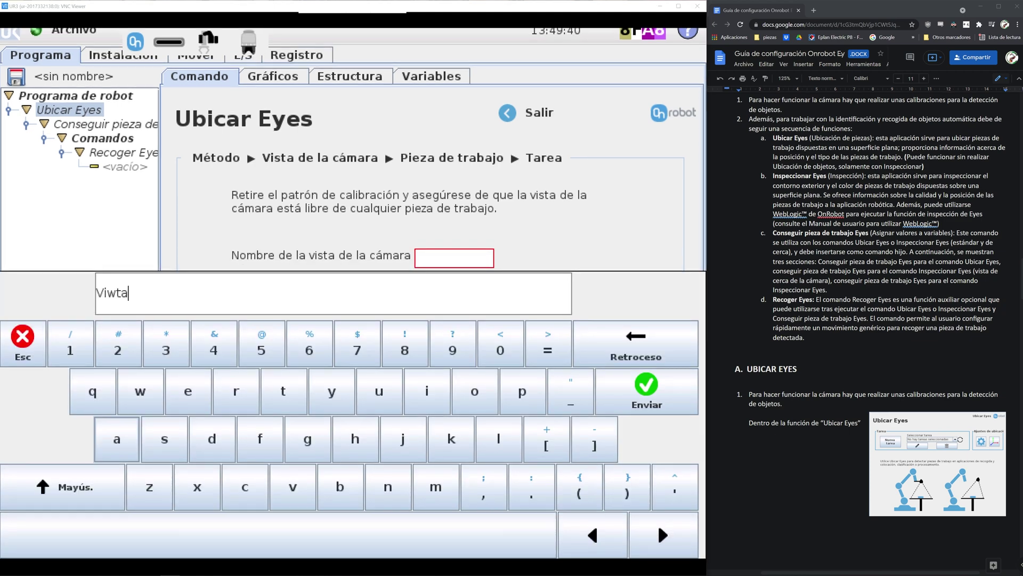
type("utorial")
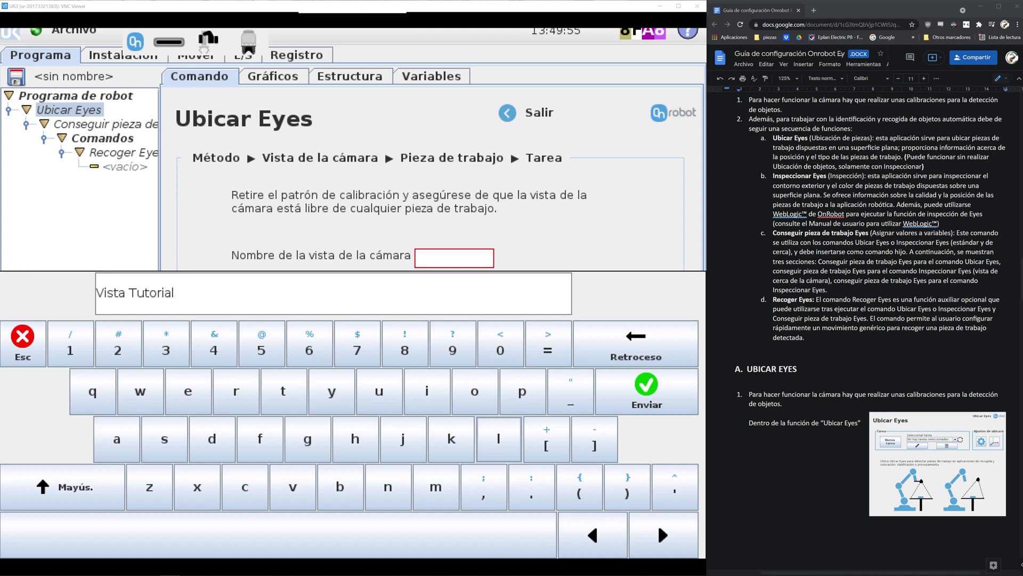
left_click(646, 391)
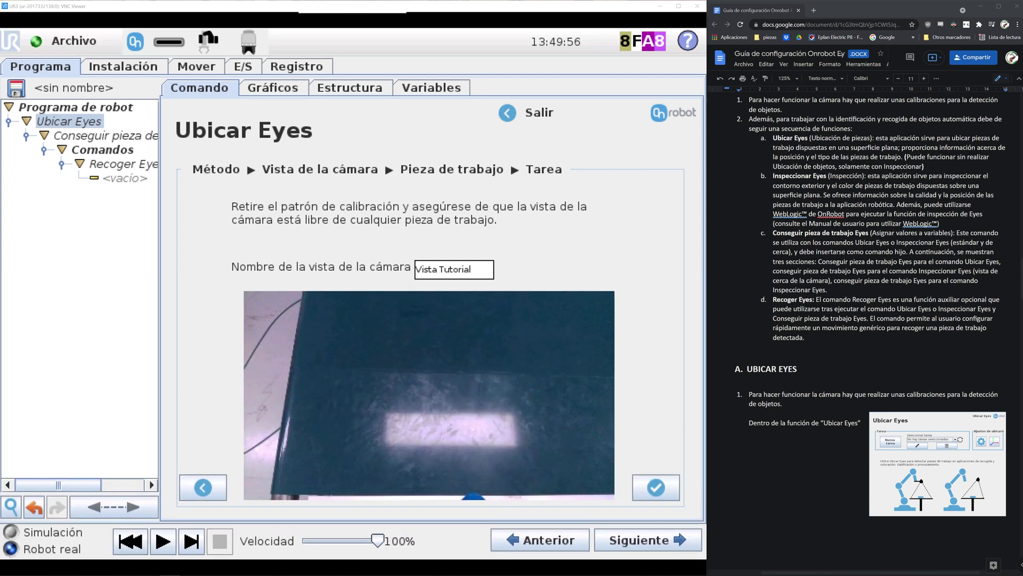
left_click(656, 487)
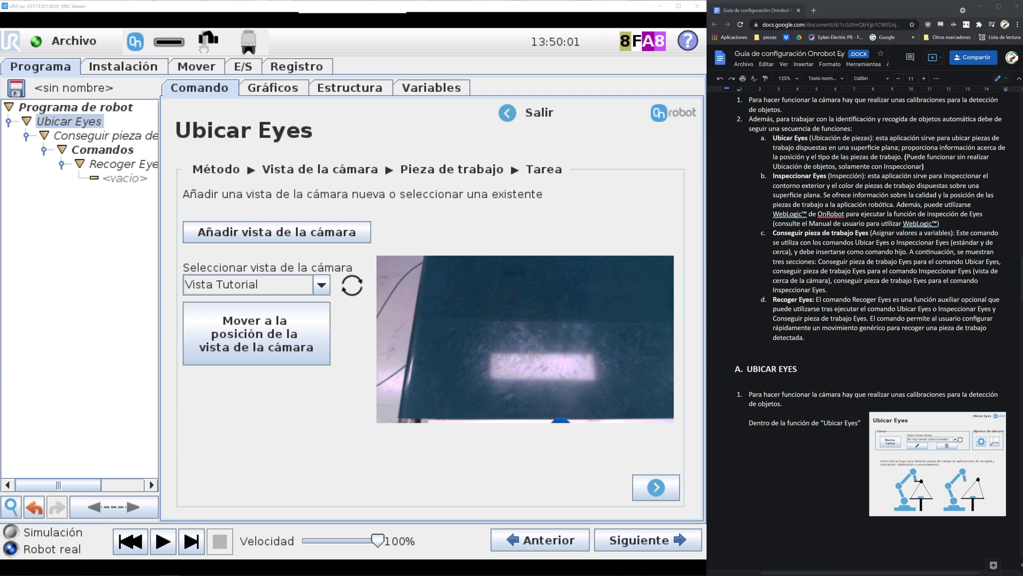
- Move the robot to the Vista Tutorial camera position and keep that view chosen for the task
left_click(256, 334)
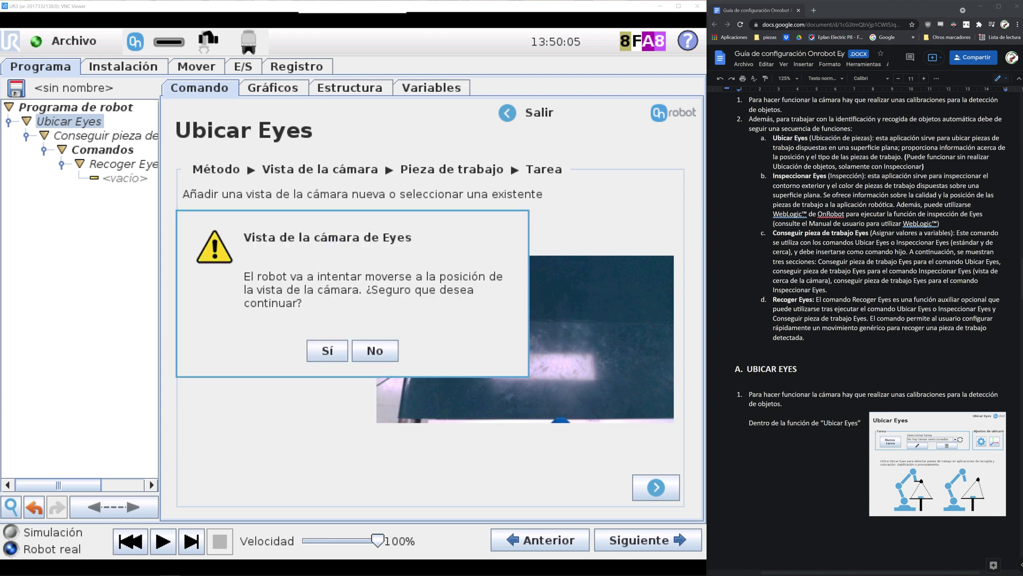
left_click(327, 350)
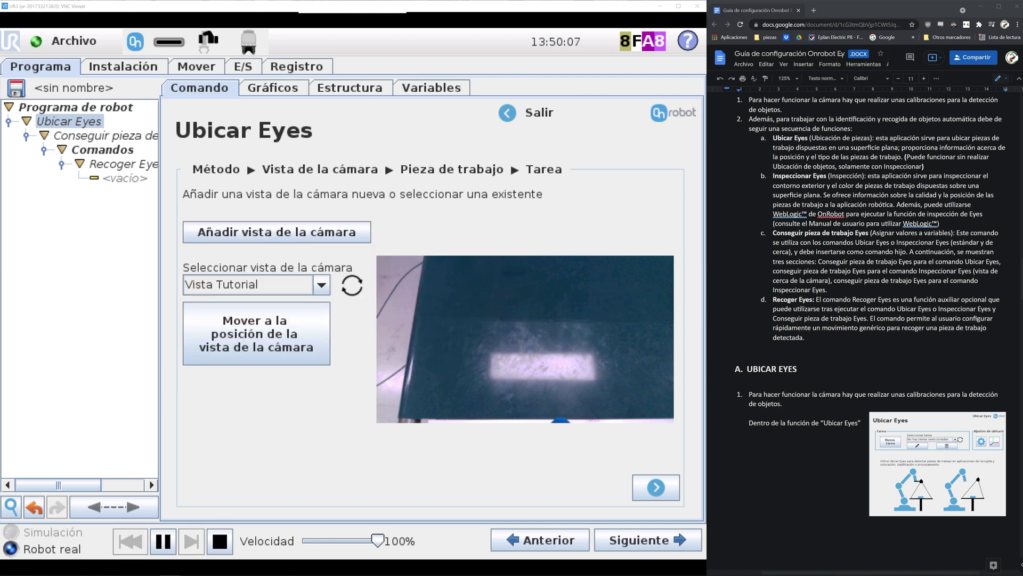
left_click(321, 284)
scroll(249, 381, "up", 1)
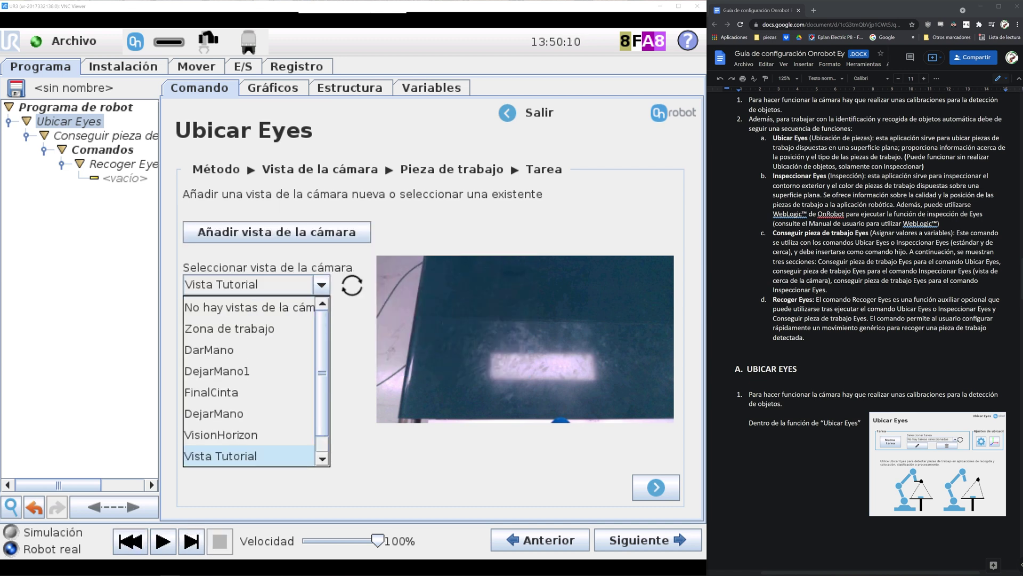
scroll(248, 381, "down", 1)
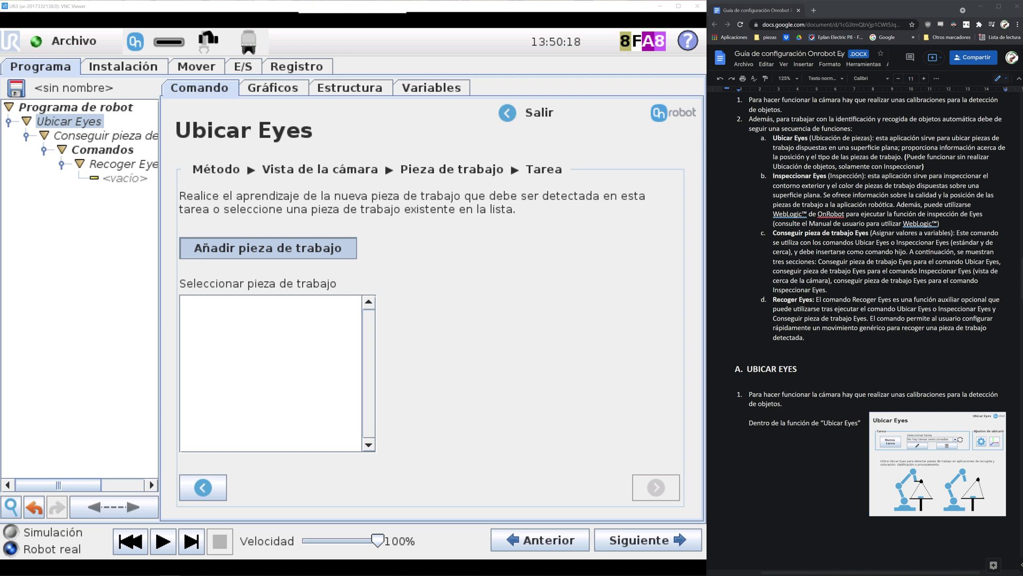
- Add the box in the camera view as a workpiece named "CajaTutorial" and continue to its detection settings
left_click(267, 247)
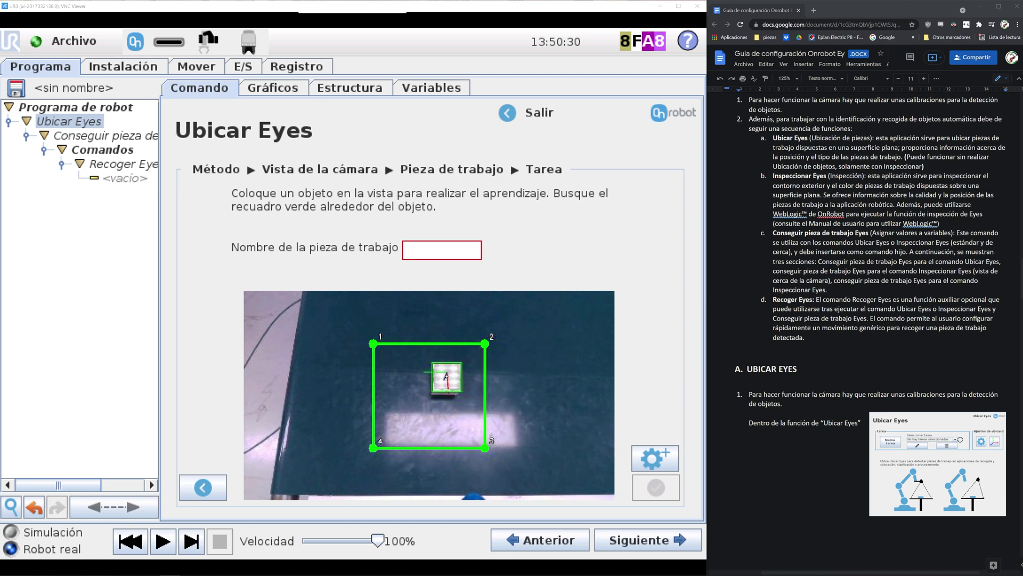
left_click(441, 249)
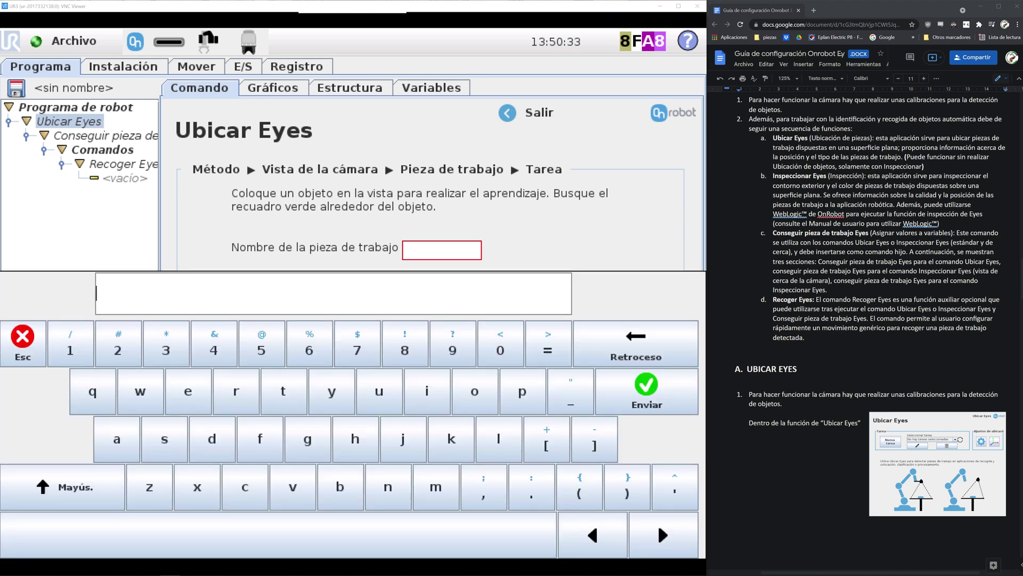
type("CajaTutorial")
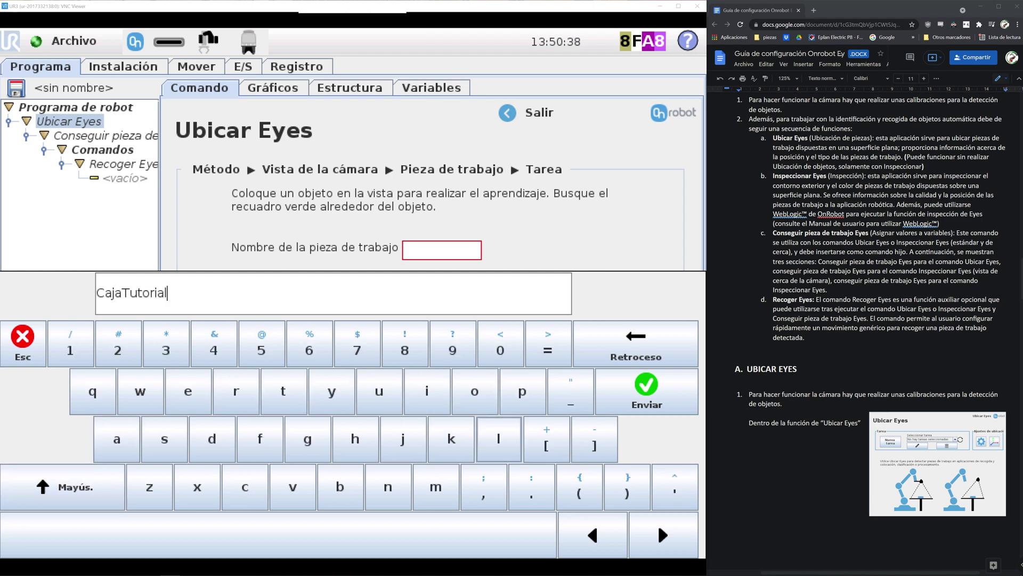
left_click(647, 391)
left_click(655, 486)
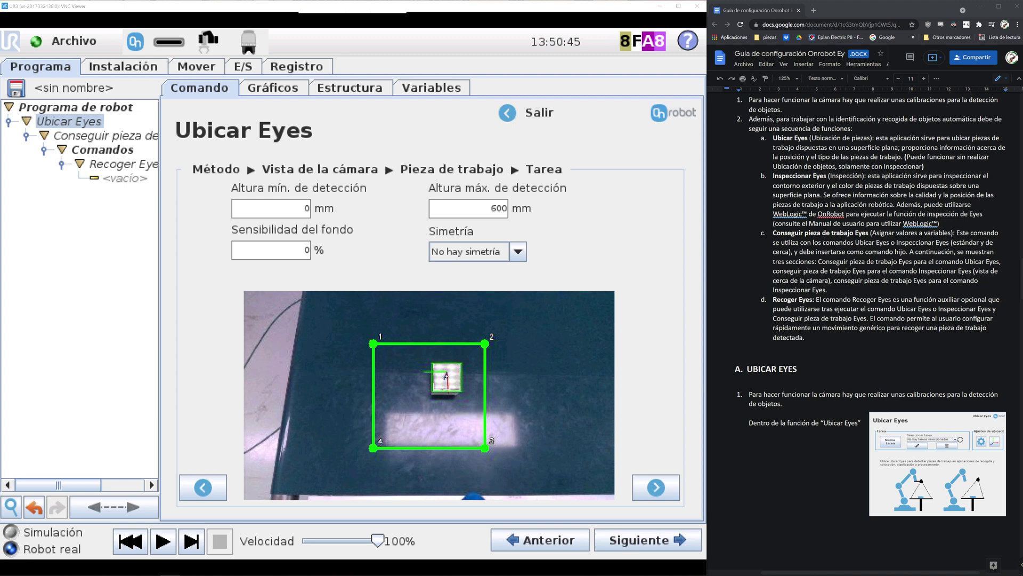
- Set the workpiece's minimum detection height to 5 mm and its maximum detection height to 100 mm
left_click(270, 250)
left_click(316, 361)
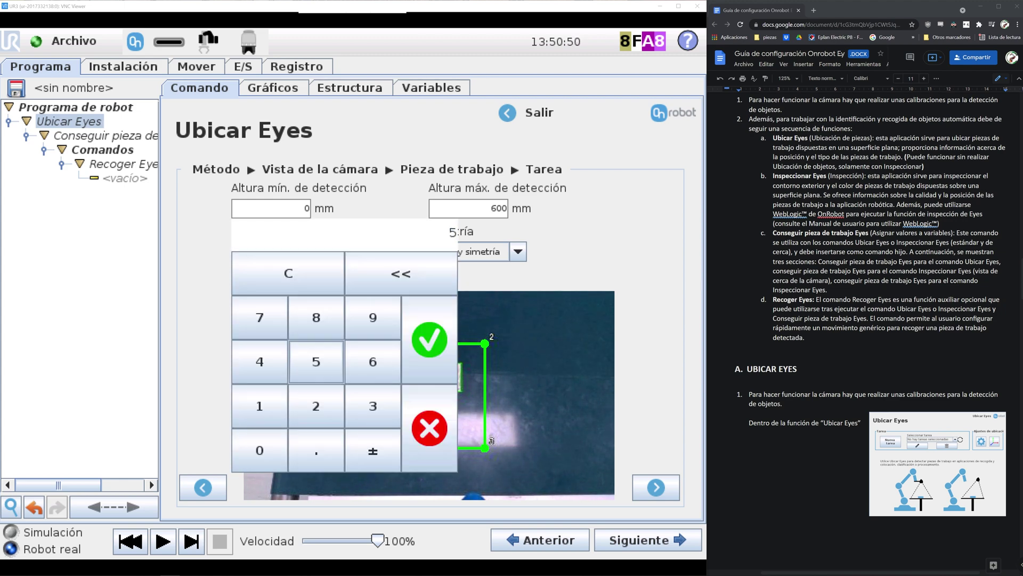
left_click(430, 340)
left_click(469, 208)
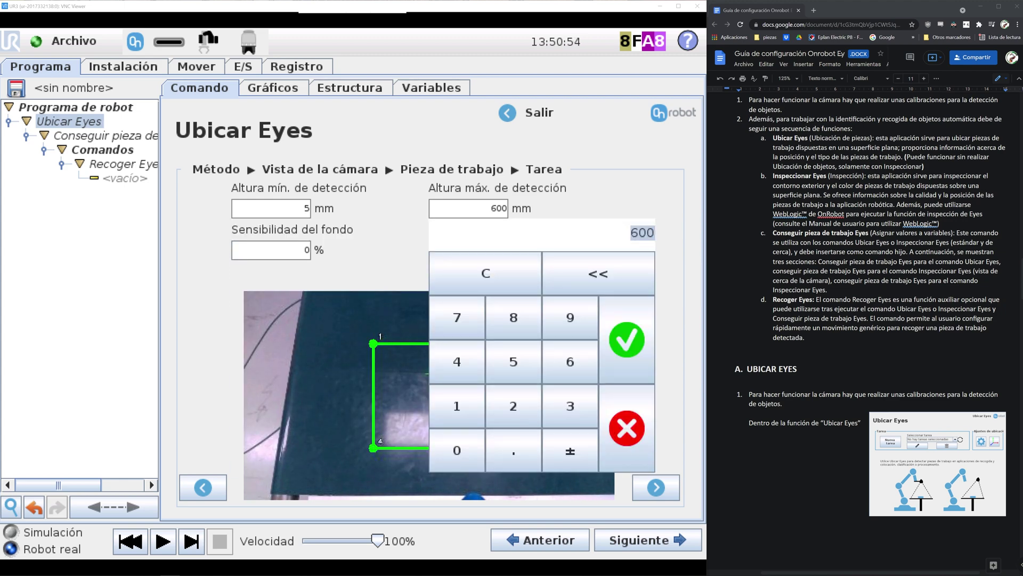
left_click(457, 405)
left_click(457, 450)
left_click(457, 450)
left_click(626, 340)
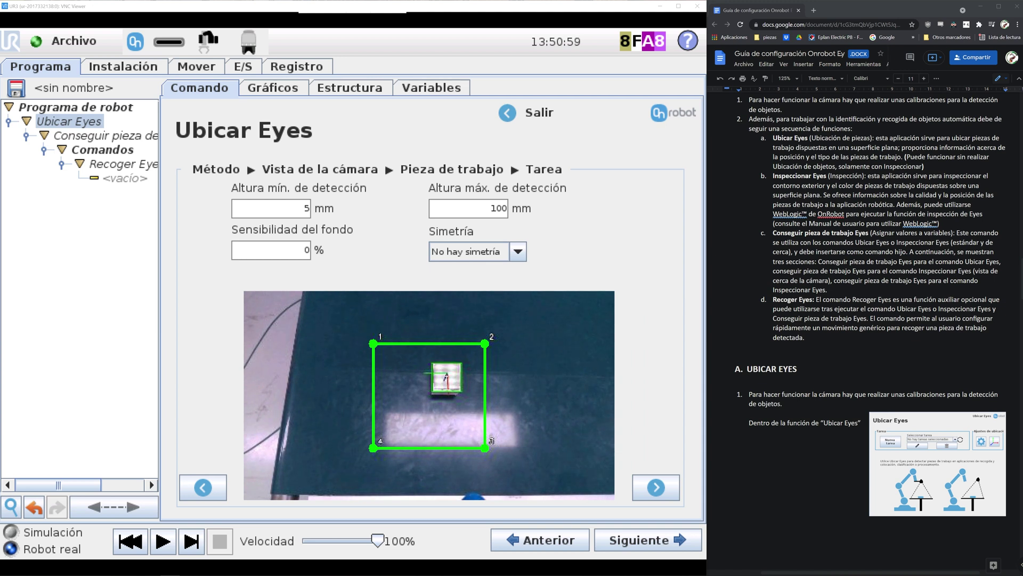
- Tighten the four corners of the detection region so that it closely surrounds the box in the camera view
left_click_drag(373, 448, 427, 399)
left_click_drag(484, 343, 473, 351)
left_click_drag(485, 448, 467, 399)
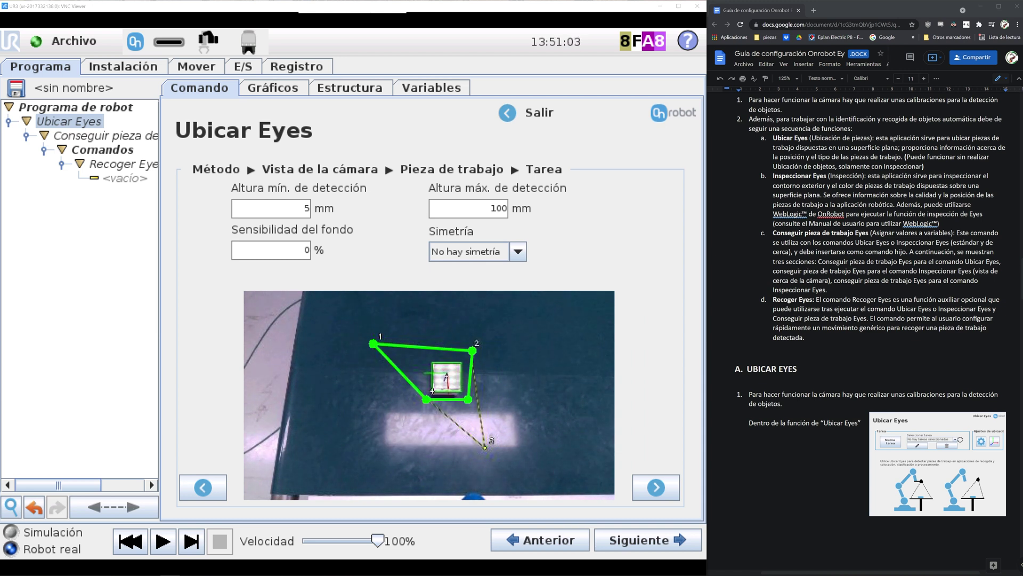
left_click_drag(373, 343, 428, 351)
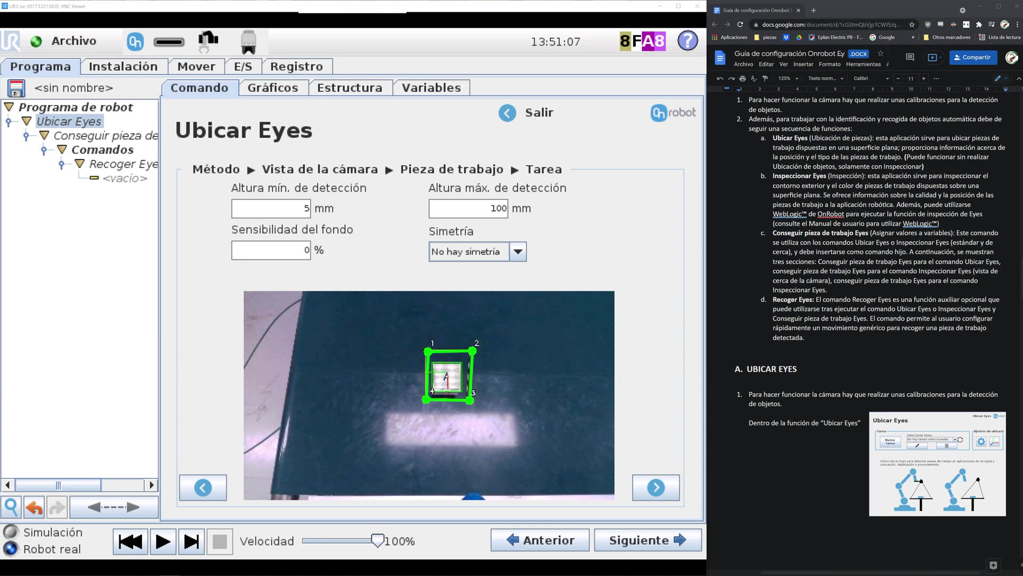
- Try background sensitivities of 50 % and 25 % for the workpiece detection
left_click(271, 250)
left_click(316, 403)
left_click(259, 492)
left_click(429, 381)
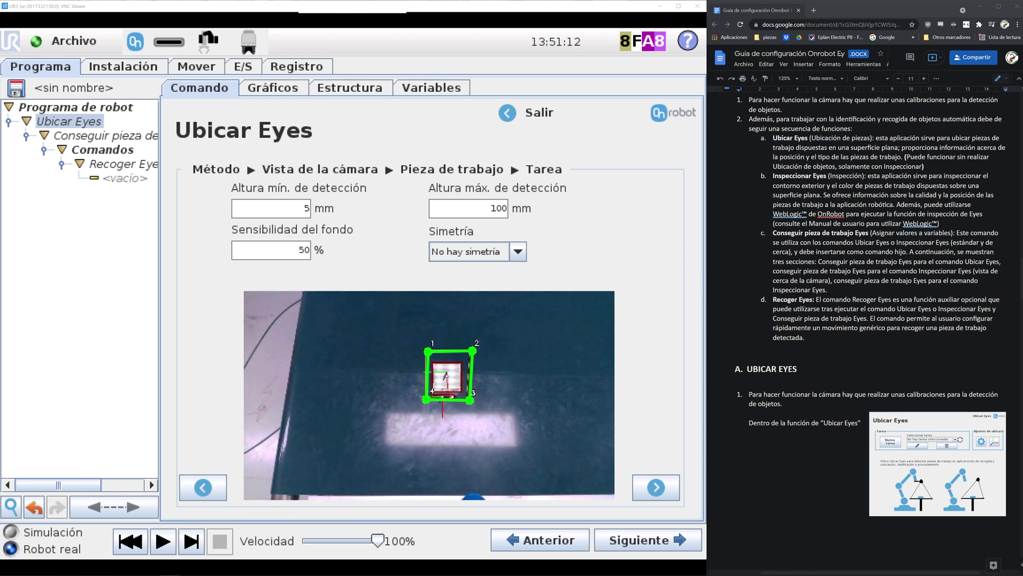
left_click(271, 249)
left_click(316, 447)
left_click(316, 403)
left_click(429, 381)
- Set the workpiece's background sensitivity to 10 %
left_click(270, 250)
left_click(260, 491)
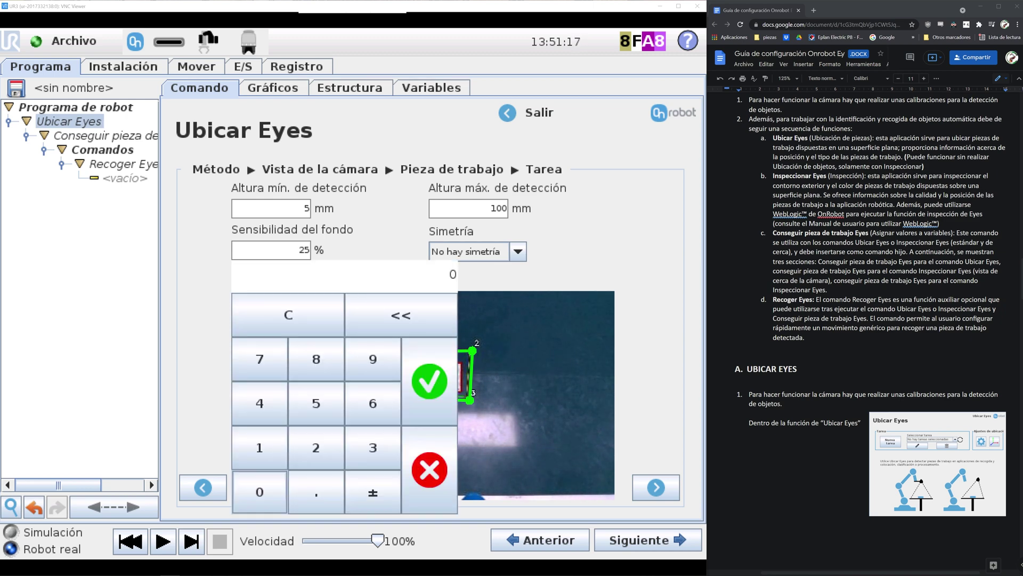
left_click(401, 315)
left_click(259, 447)
left_click(259, 492)
left_click(429, 381)
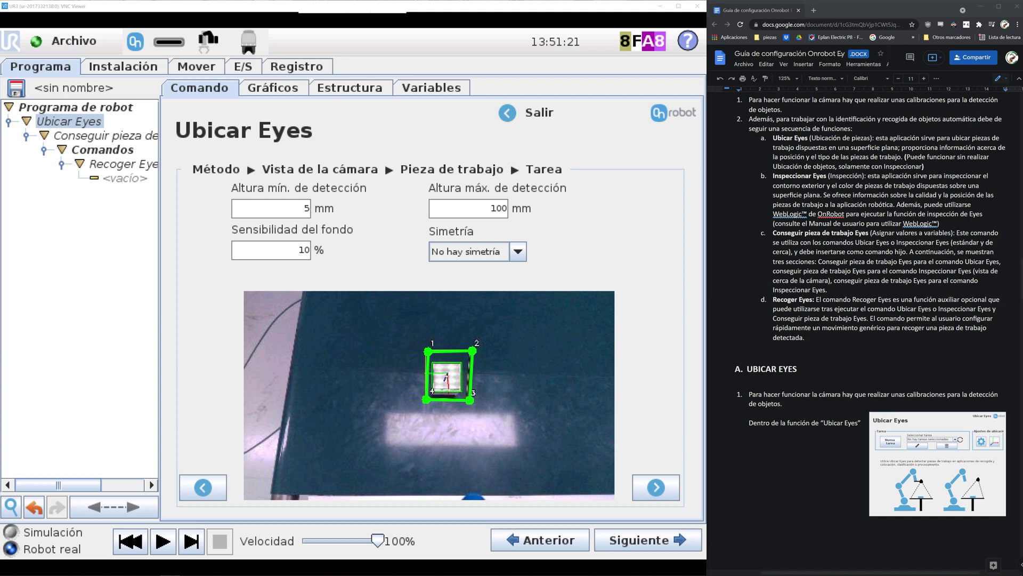
- Try the rectangular symmetry, settle on another symmetry option, and save the CajaTutorial workpiece
left_click(518, 251)
left_click(475, 316)
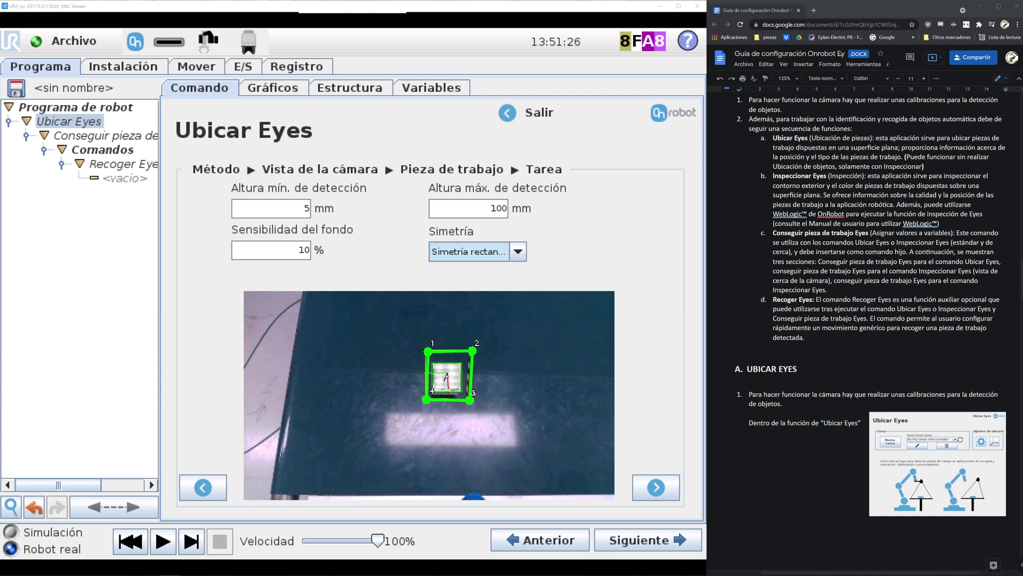
left_click(518, 251)
left_click(477, 359)
left_click(656, 487)
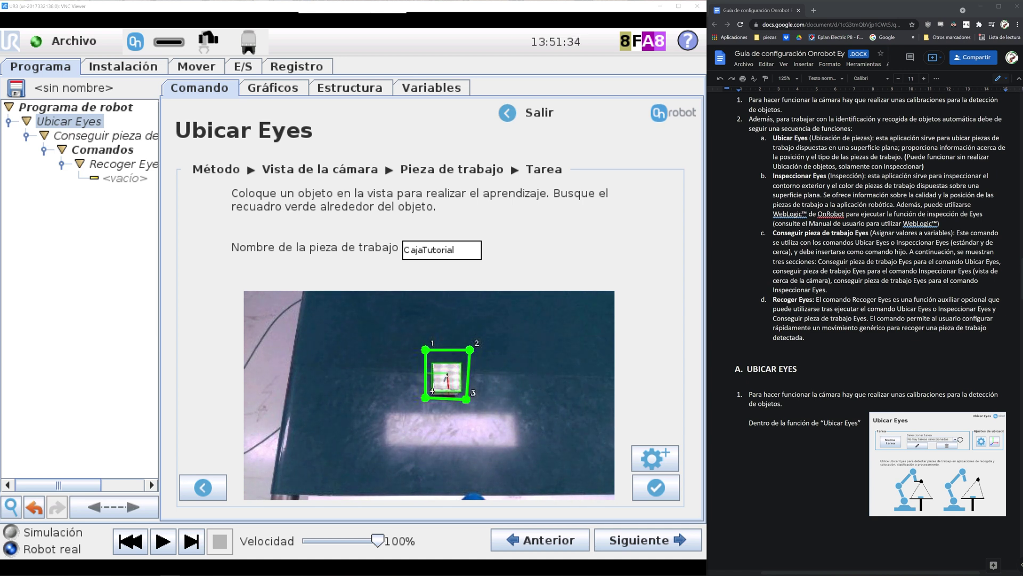
left_click(656, 487)
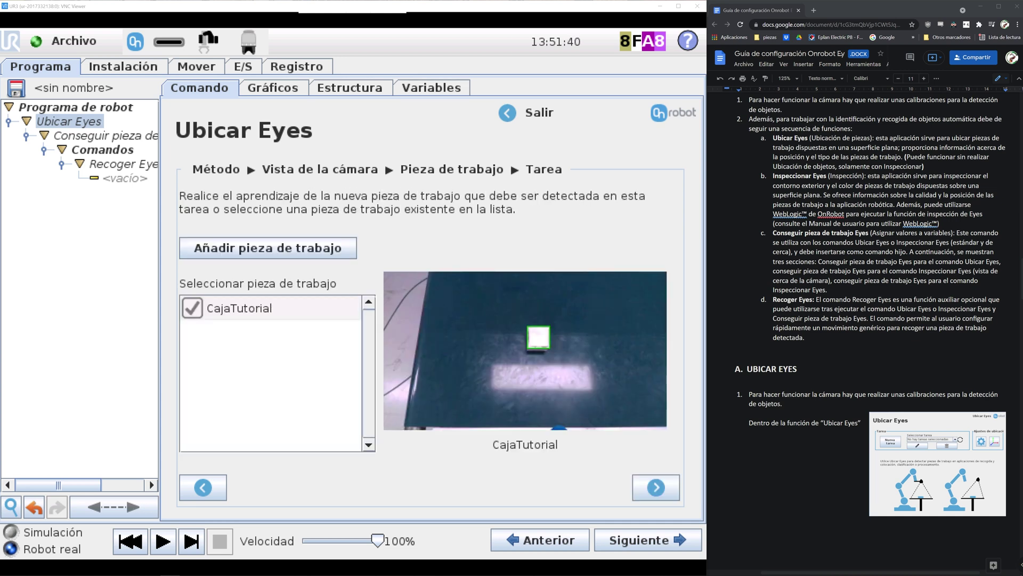
- Continue to the task stage with CajaTutorial and align two corners of the region of interest with the table's edge
left_click(656, 487)
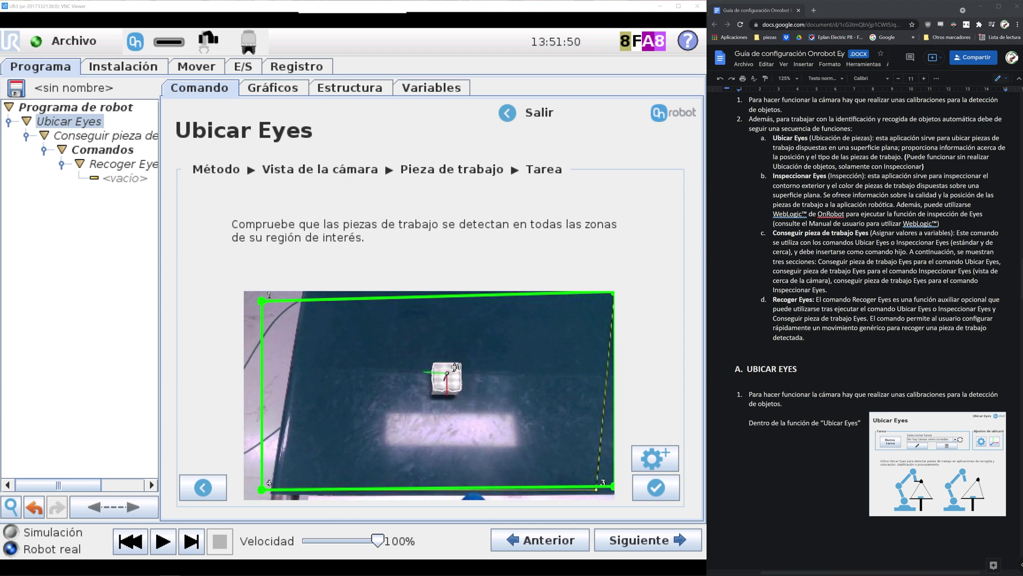
left_click_drag(261, 301, 306, 292)
left_click_drag(262, 489, 278, 488)
- Choose "De arriba abajo" as the pick priority in the task's advanced parameters and continue to the third parameter page
left_click(655, 457)
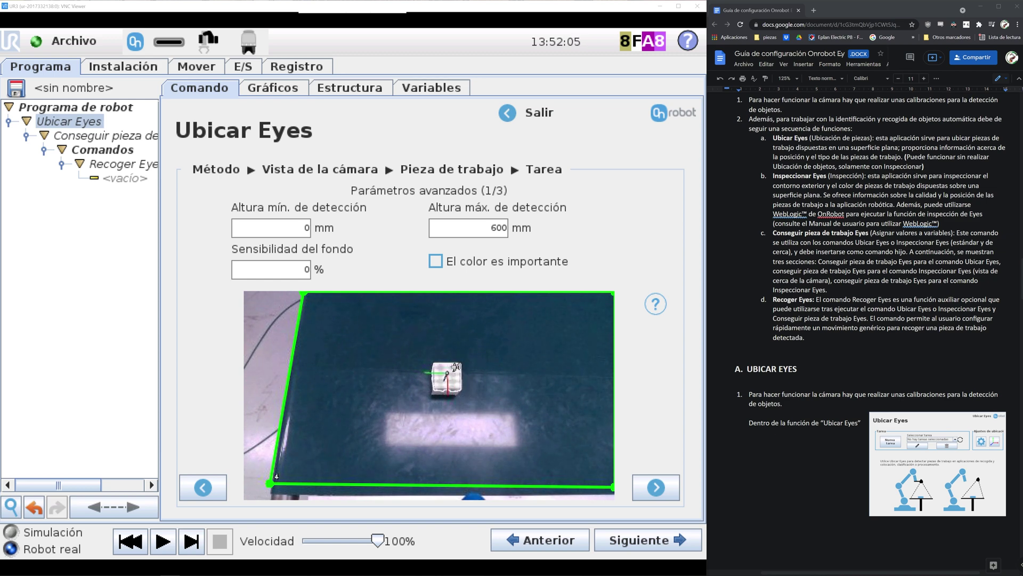
left_click(656, 487)
left_click(517, 230)
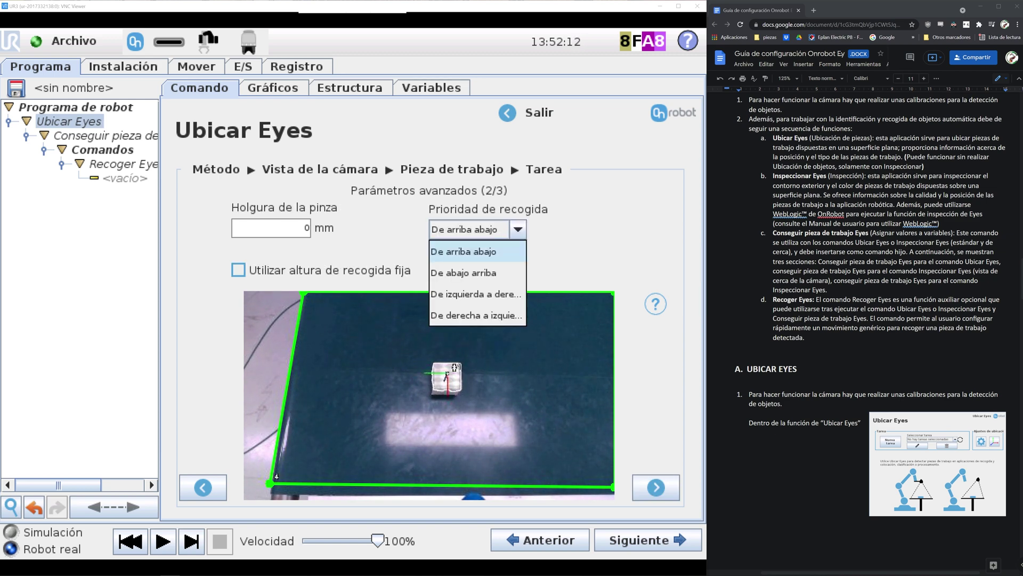
left_click(478, 251)
left_click(655, 487)
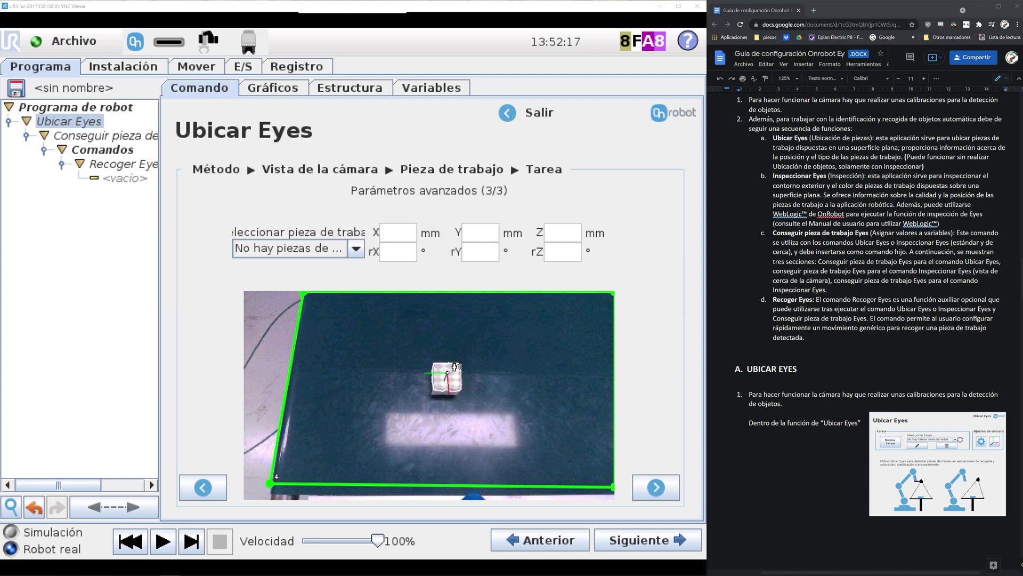
- Select CajaTutorial for the position and rotation offsets, leave its rZ value as it is, and finish the advanced parameters
left_click(356, 248)
left_click(277, 285)
left_click(562, 251)
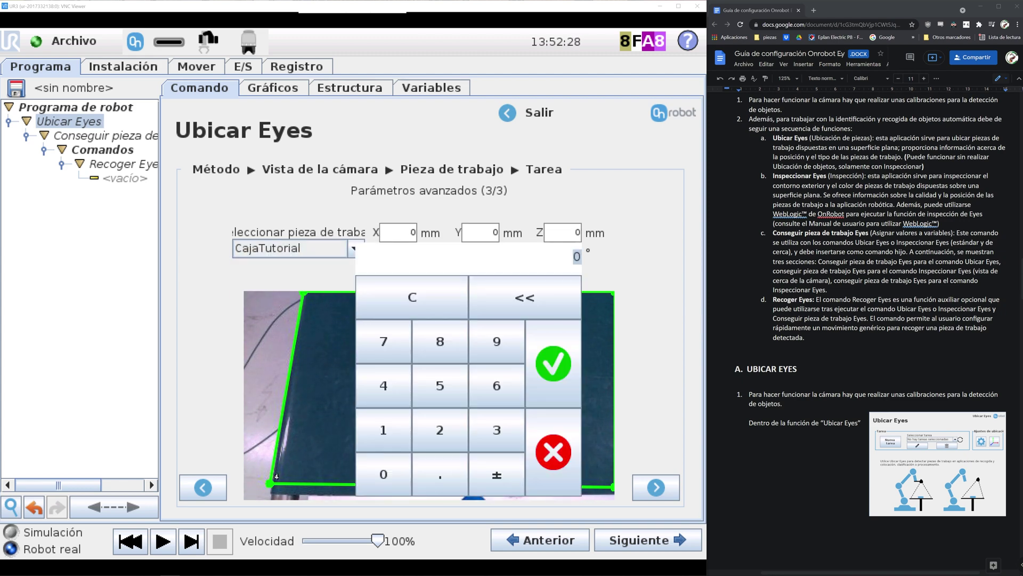
key("Escape")
left_click(656, 487)
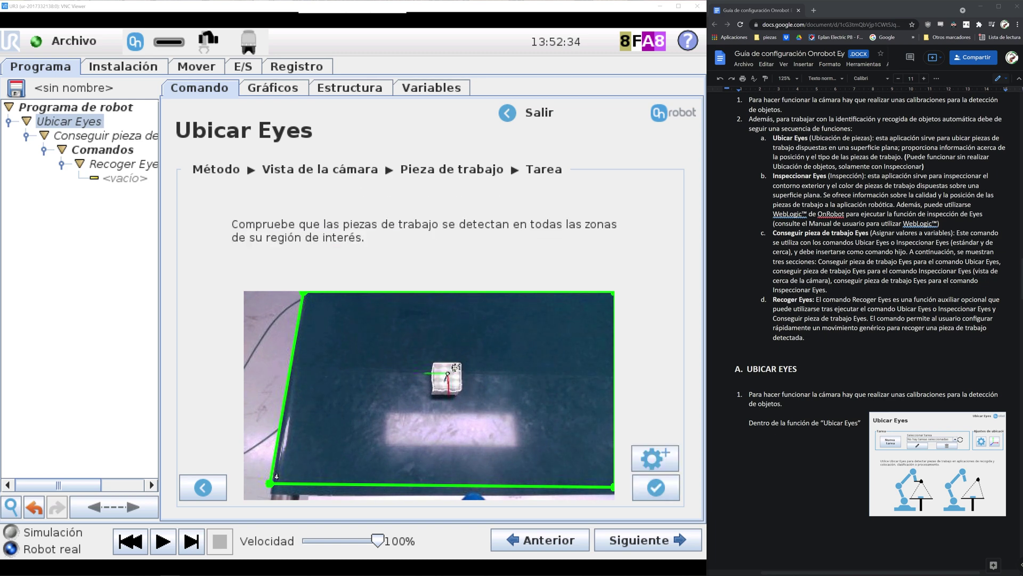
- Finish the configured Ubicar Eyes task and save it
left_click(655, 486)
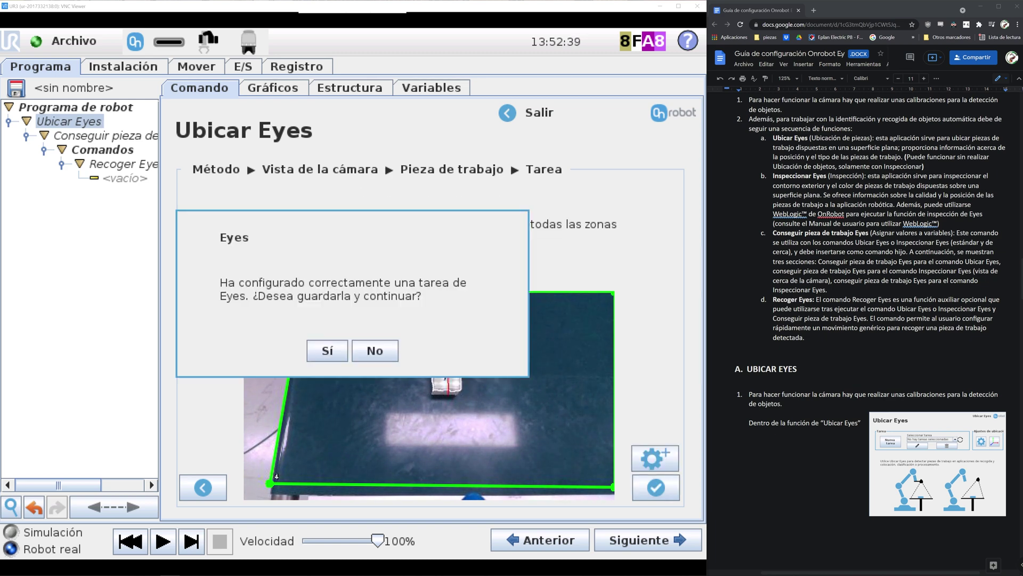
left_click(327, 350)
left_click(327, 350)
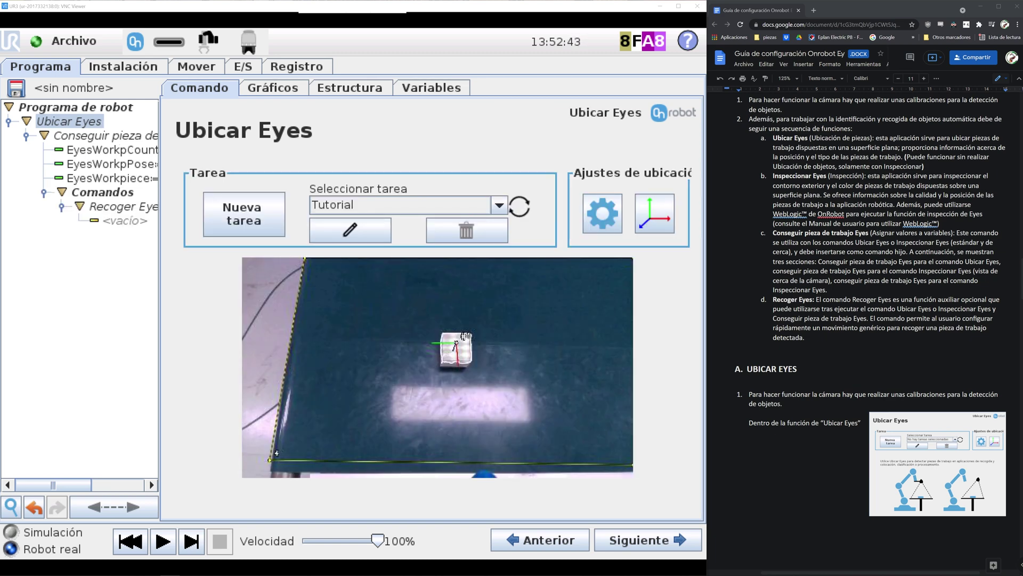
- Set the workpiece type of the Conseguir pieza de trabajo Eyes command to CajaTutorial
left_click(105, 136)
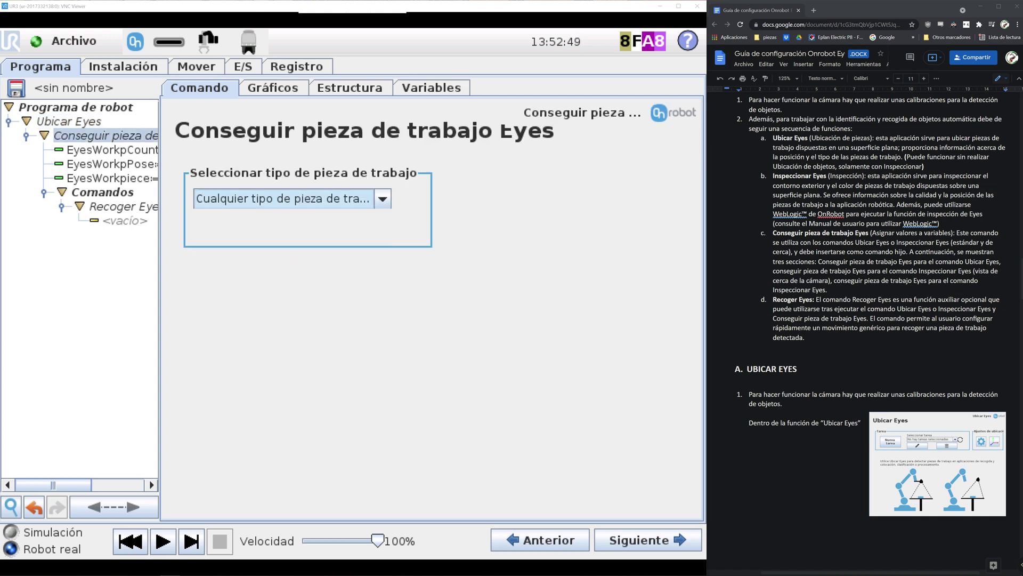
left_click(293, 198)
left_click(284, 240)
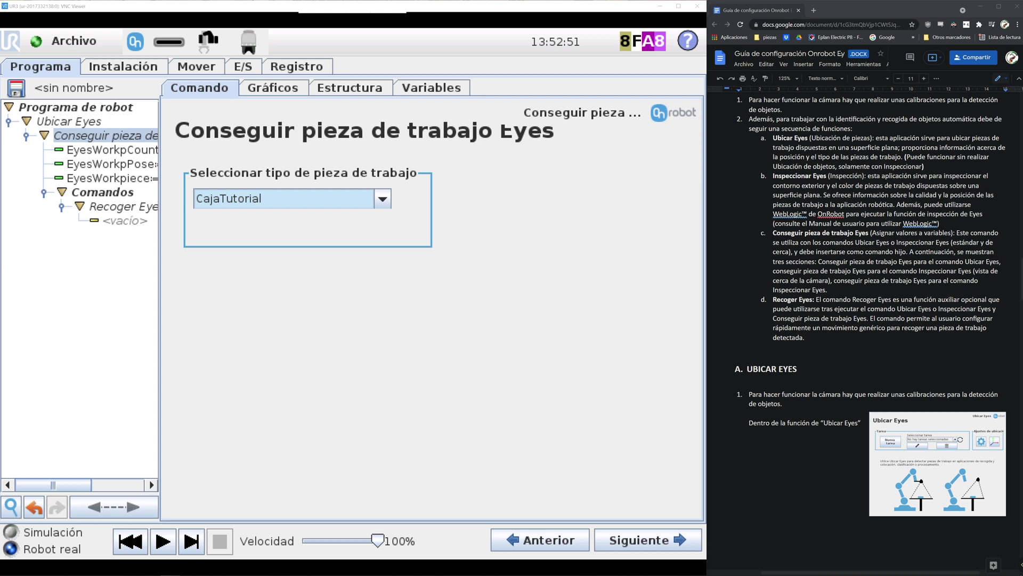
- Review the EyesWorkpCount, EyesWorkpPose and EyesWorkpiece assignments, and generate the pick movements in Recoger Eyes
left_click(112, 150)
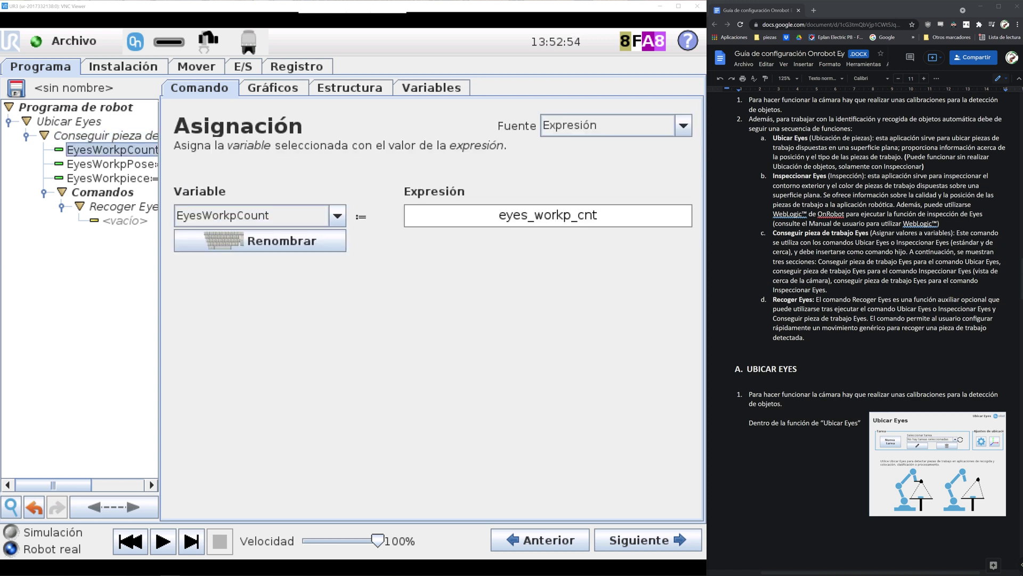
left_click(111, 163)
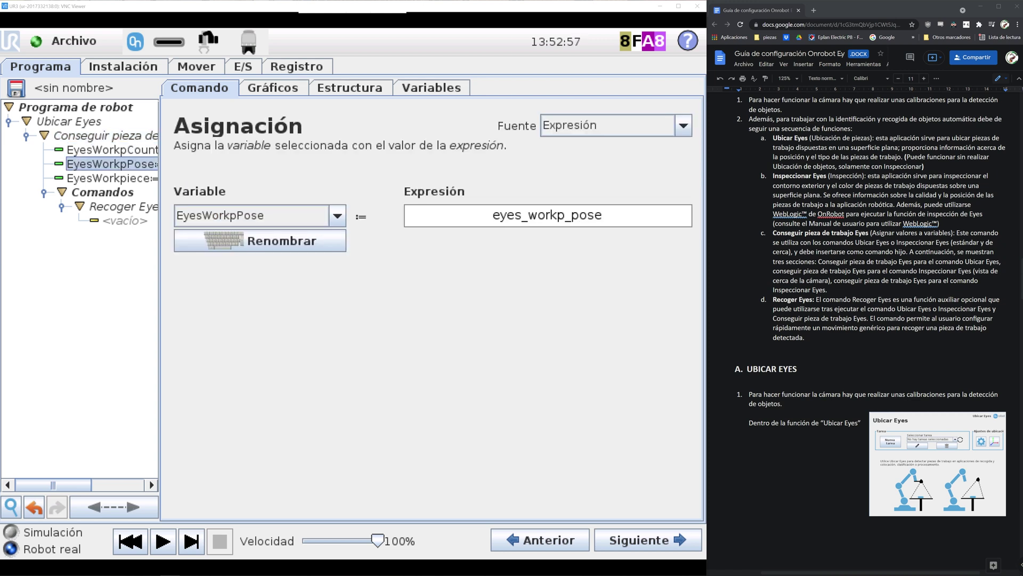
left_click(112, 177)
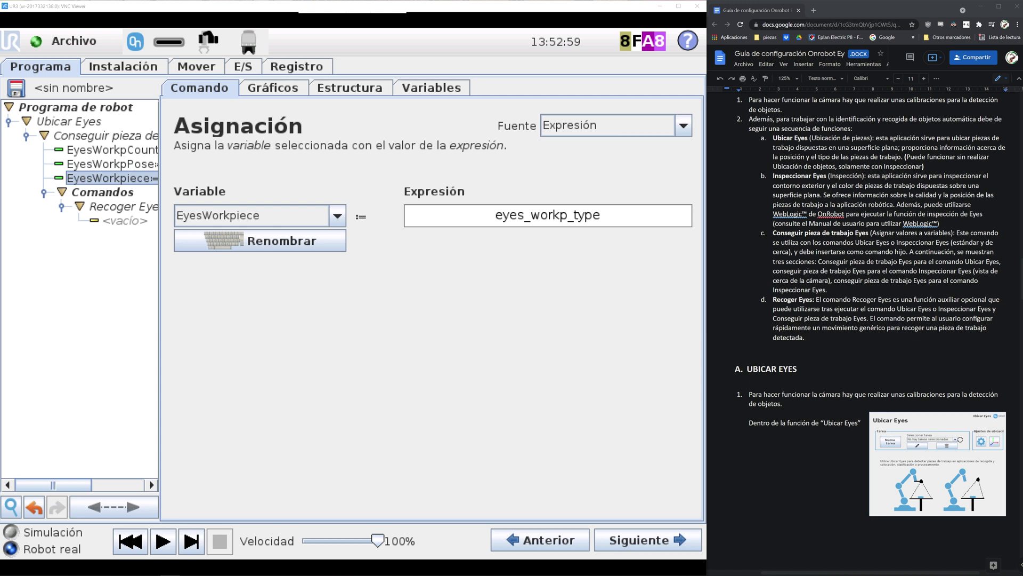
left_click(103, 192)
left_click(123, 206)
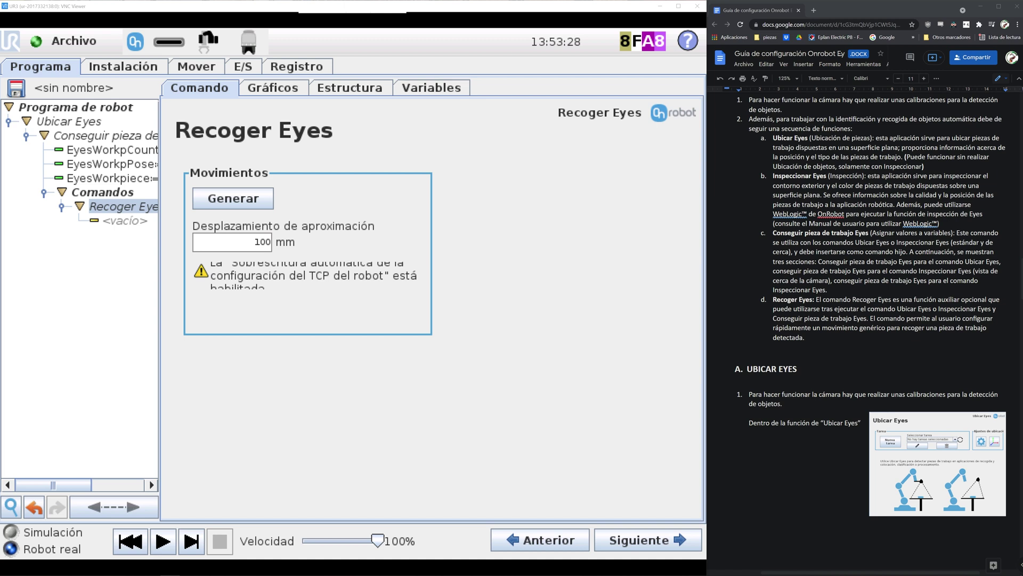
left_click(233, 198)
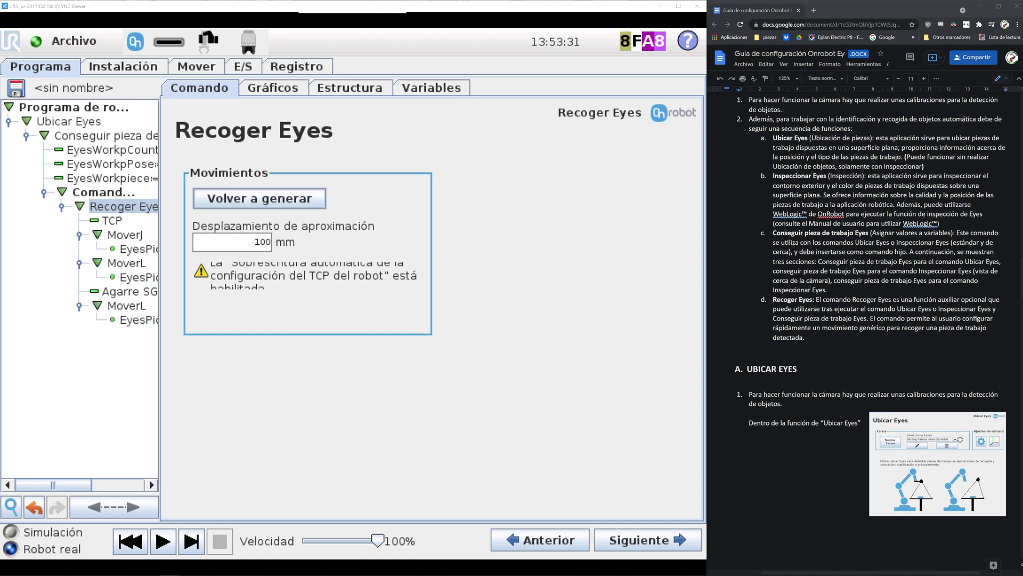
- Check the generated TCP, MoverJ and first MoverL nodes with their waypoints, and open the Agarre SG settings
left_click(112, 220)
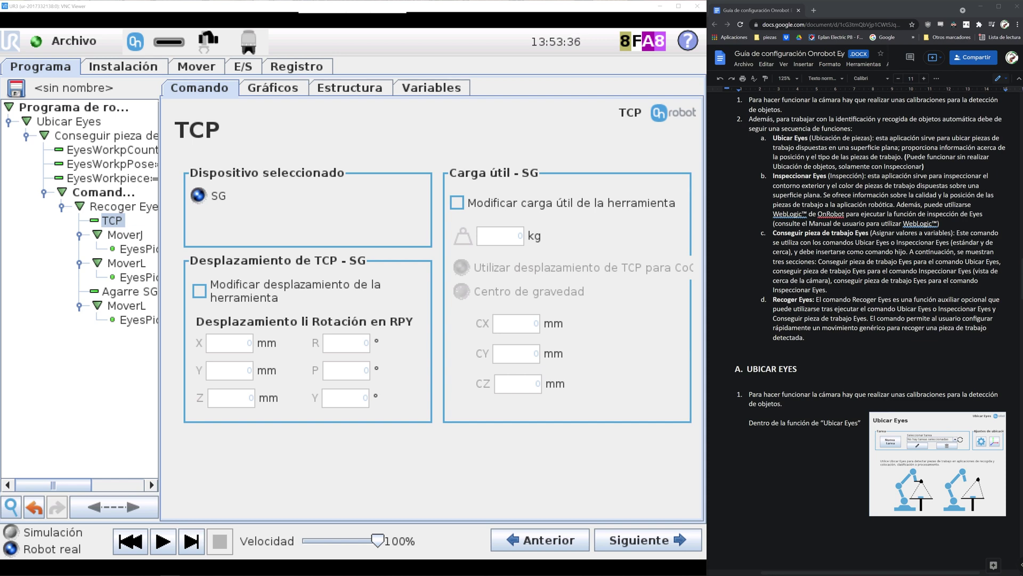
left_click(124, 235)
left_click(138, 249)
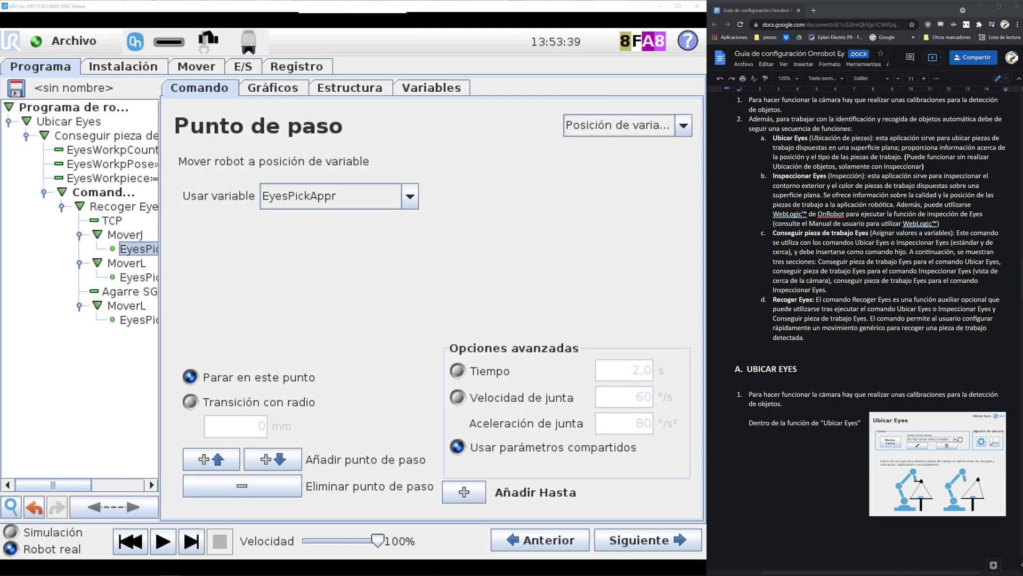
left_click(126, 263)
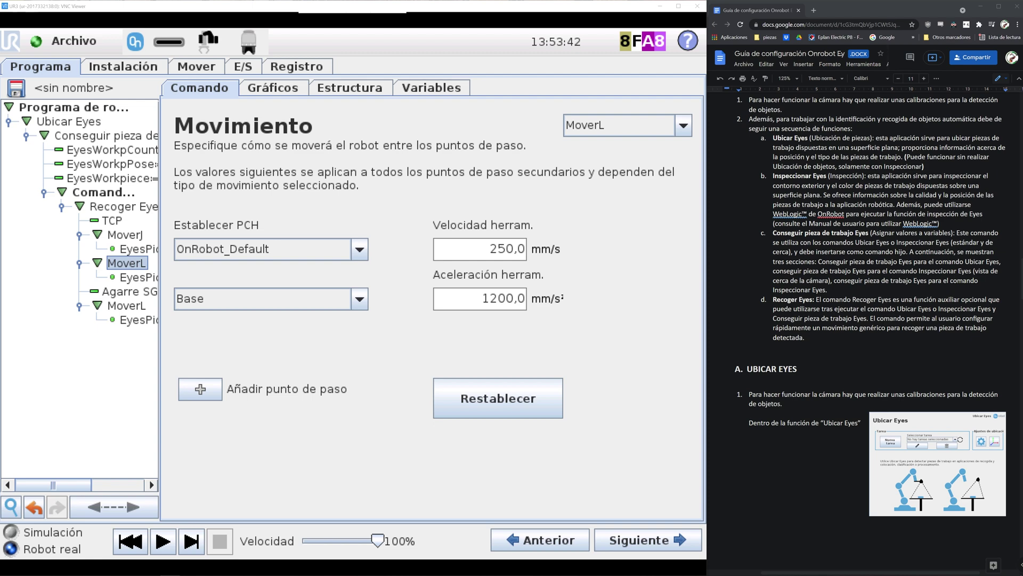
left_click(138, 277)
left_click(129, 291)
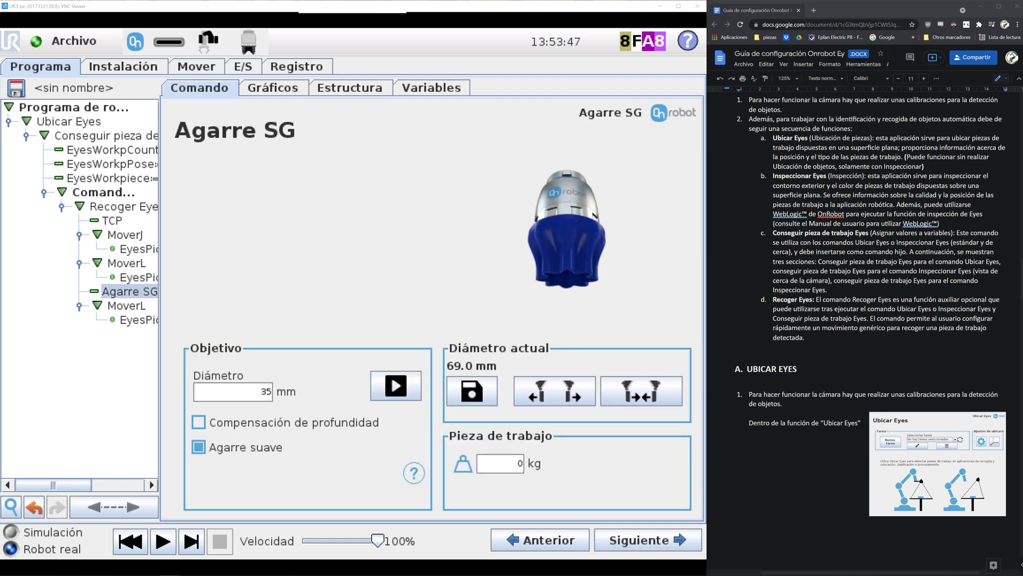
- Re-enter 35 mm as the target diameter of the Agarre SG command
left_click(232, 391)
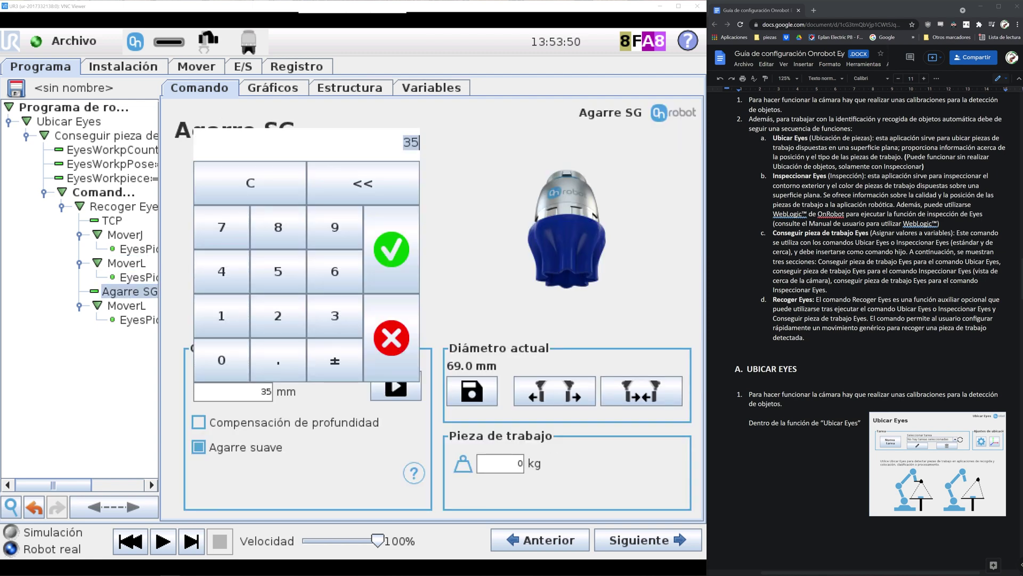
left_click(278, 316)
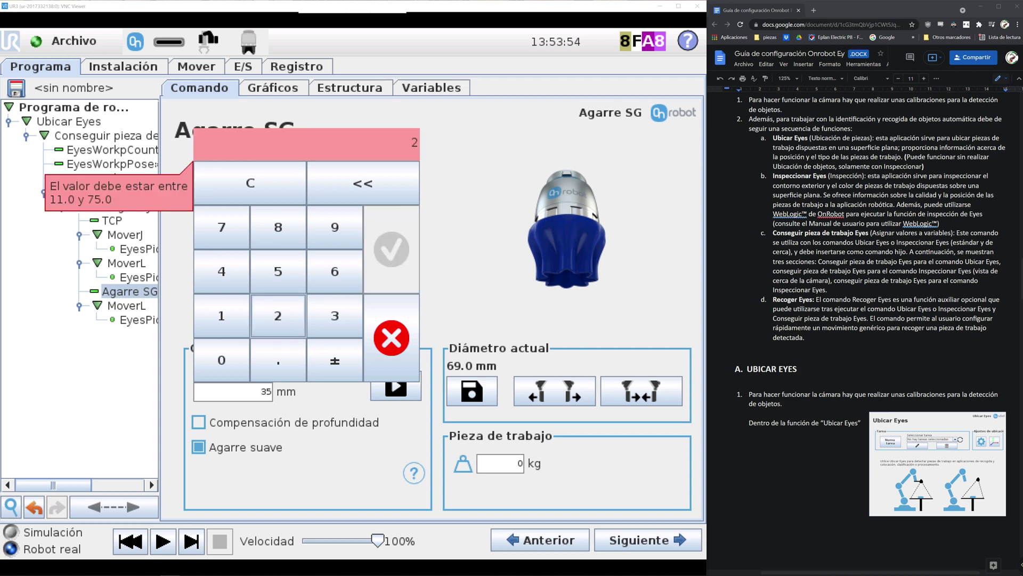
left_click(277, 271)
left_click(363, 183)
left_click(362, 183)
left_click(278, 316)
left_click(362, 183)
left_click(334, 315)
left_click(277, 272)
left_click(391, 249)
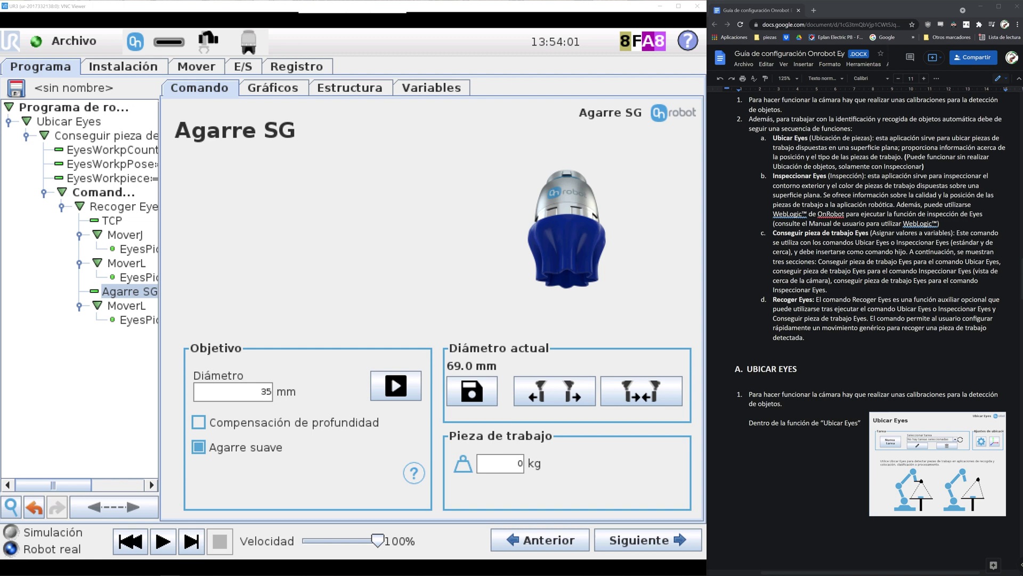
- View the final MoverL and its waypoint, and insert Inspeccionar Eyes containing a Recoger Eyes command after the Ubicar Eyes block
left_click(126, 306)
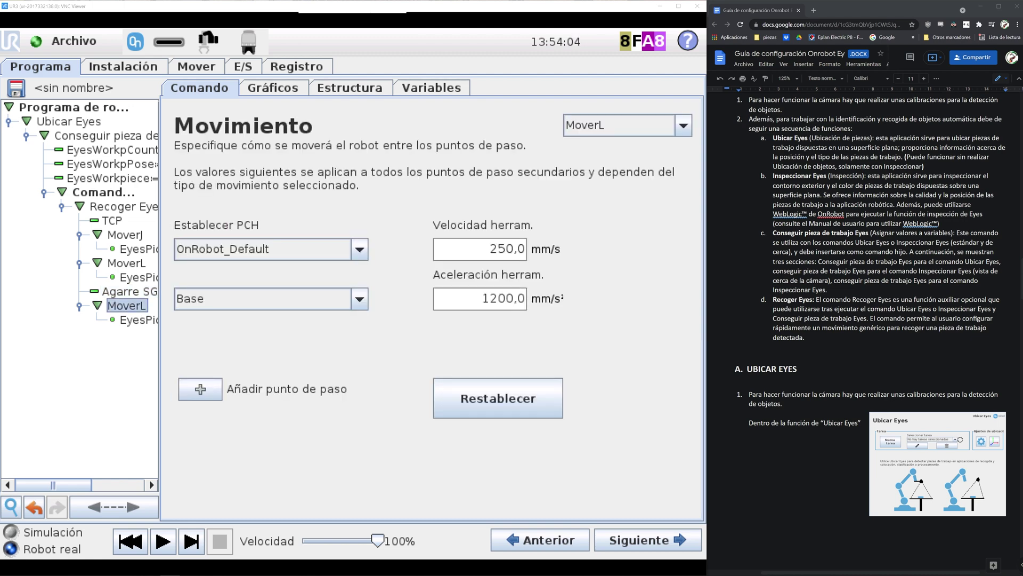
left_click(139, 319)
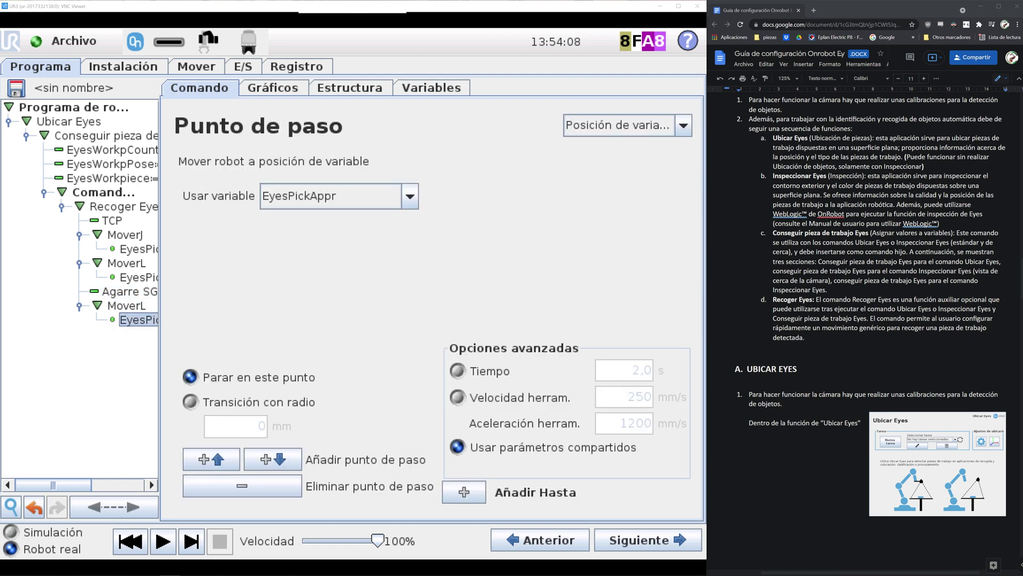
left_click(74, 108)
left_click(68, 121)
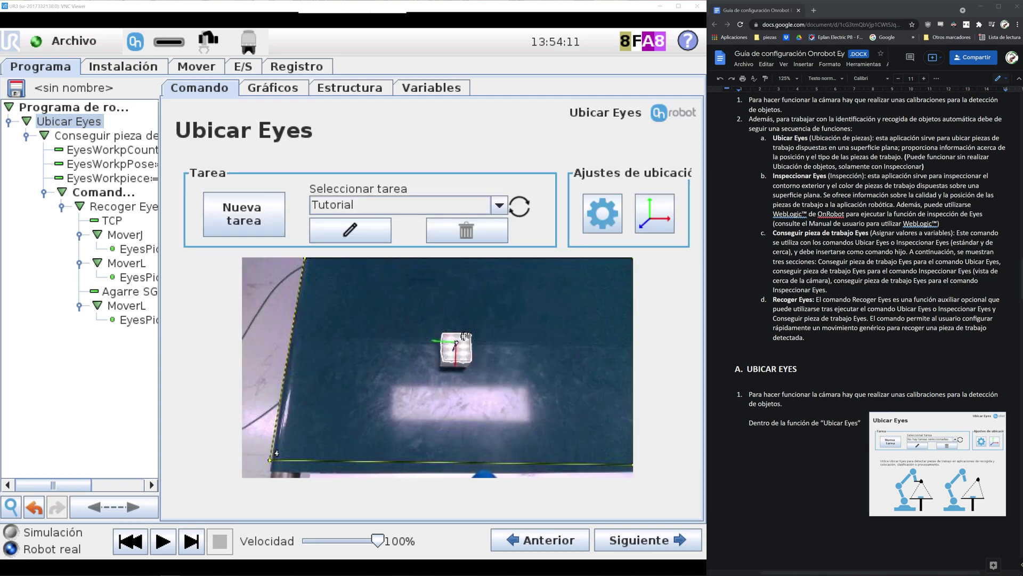
left_click(350, 88)
left_click(537, 343)
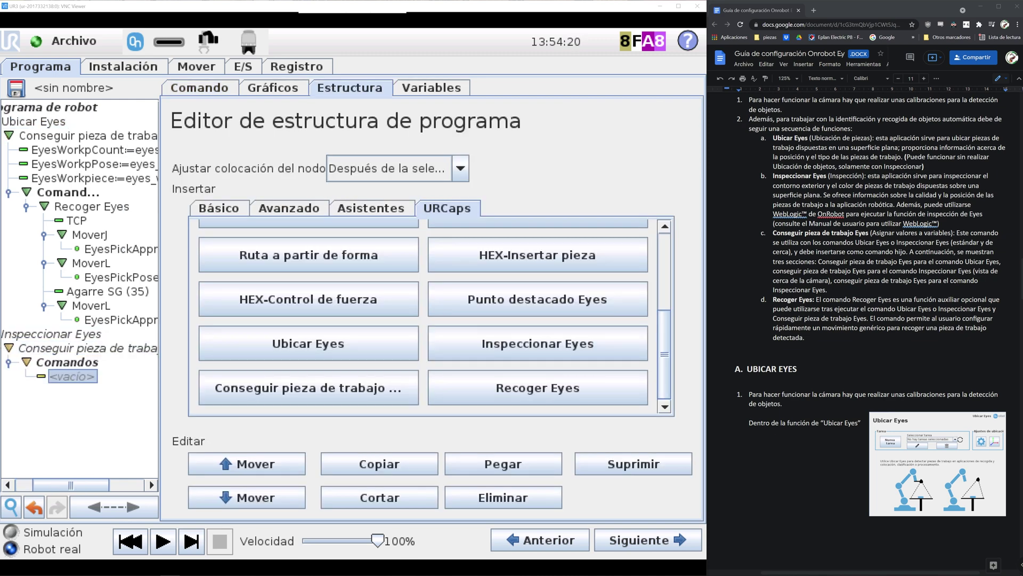
left_click(537, 387)
- Create a new Inspeccionar Eyes task named InspecTutorial using the contour inspection method
left_click(51, 334)
left_click(199, 87)
left_click(499, 204)
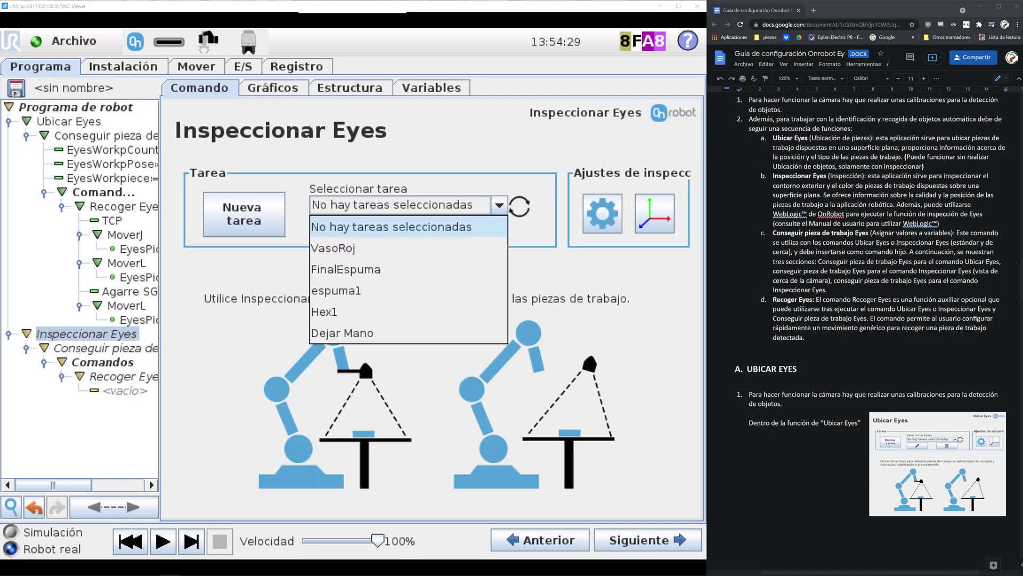
left_click(498, 205)
left_click(243, 213)
left_click(244, 213)
left_click(371, 448)
type("Inspec")
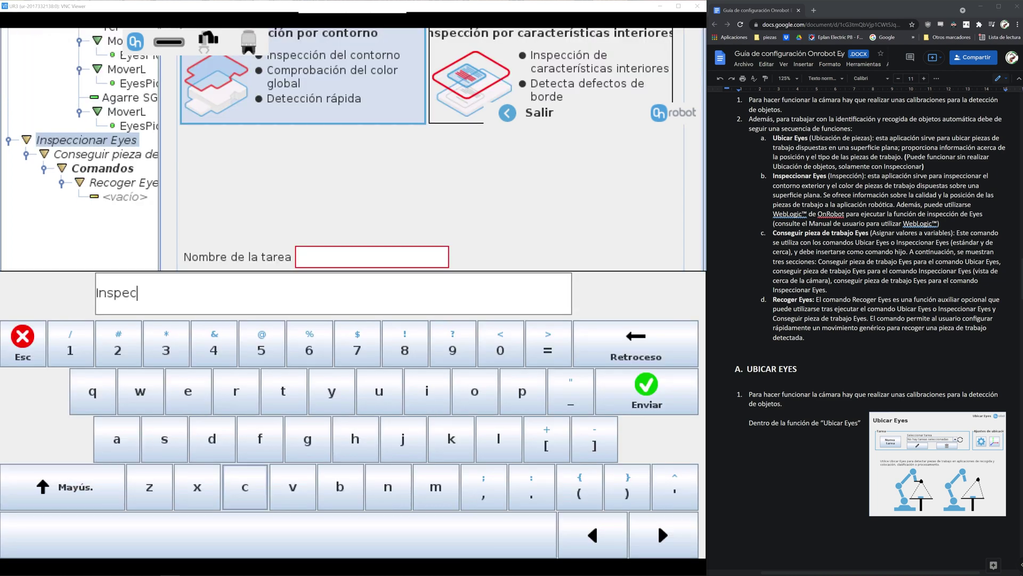
type("Tutorial")
left_click(646, 391)
left_click(656, 487)
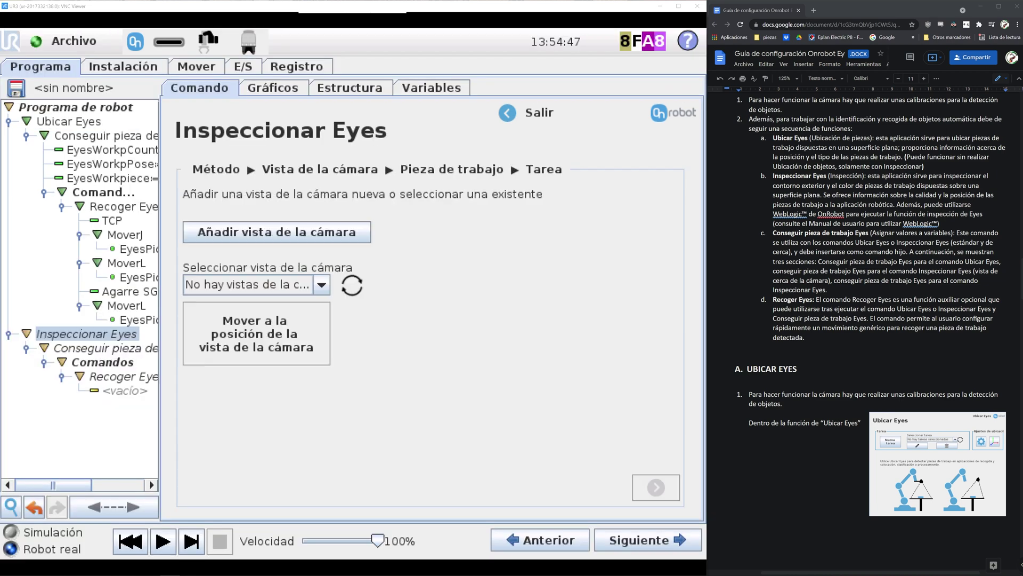
- Add a new camera view and set its exposure to 13% and white balance to 50% with the calibration plate detected
left_click(321, 285)
left_click(277, 232)
left_click(342, 299)
left_click(656, 487)
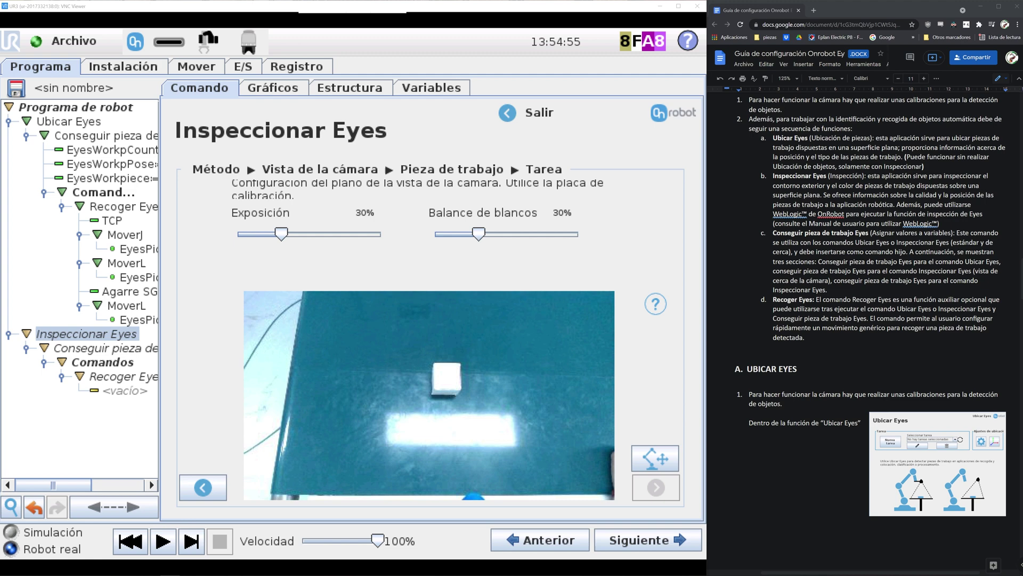
left_click_drag(282, 234, 251, 233)
left_click_drag(479, 233, 447, 233)
left_click_drag(251, 234, 252, 233)
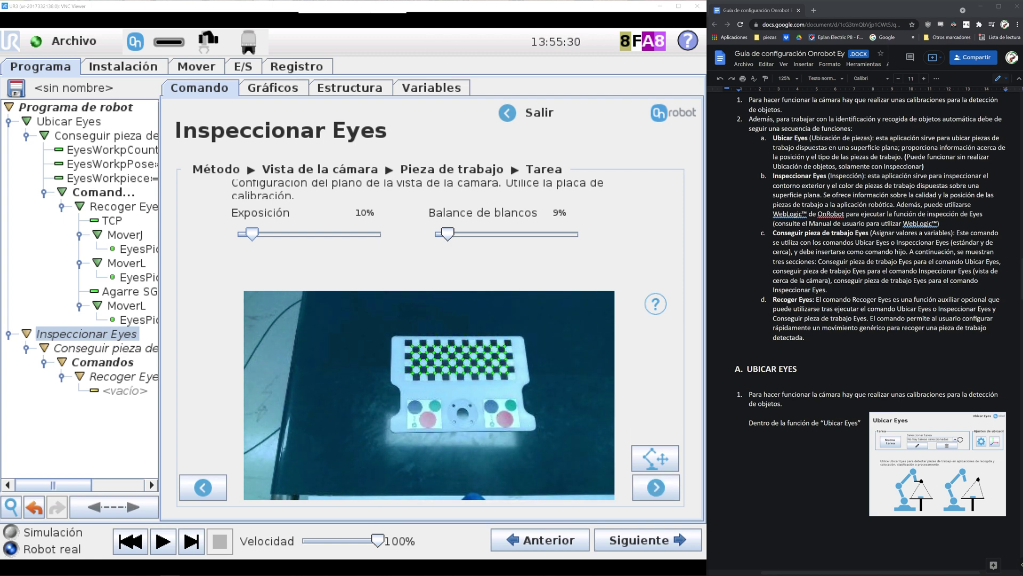
left_click_drag(447, 233, 507, 233)
left_click_drag(252, 233, 257, 234)
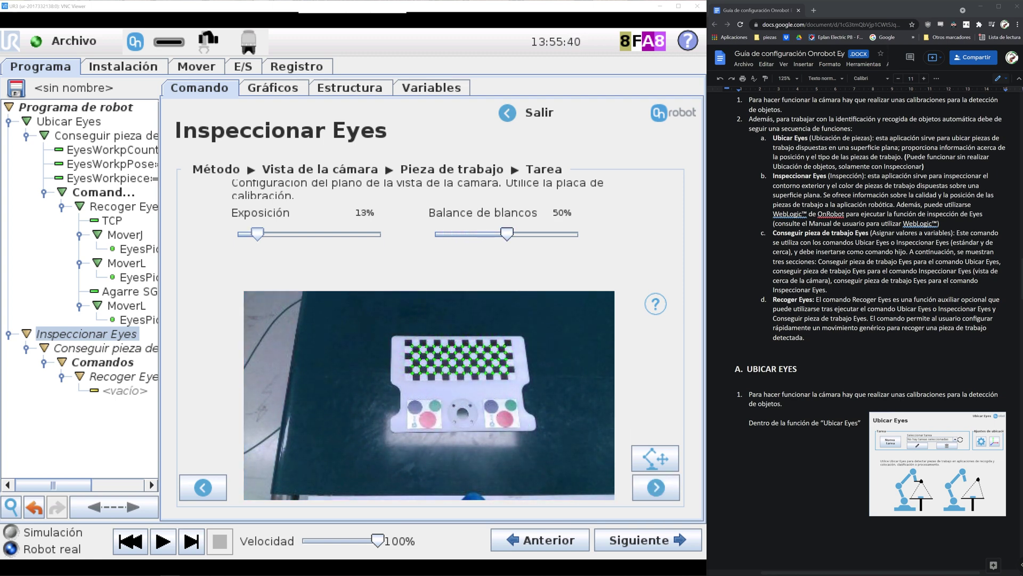
- Save the camera view under the name Tutorial and start adding a workpiece to the task
left_click(656, 487)
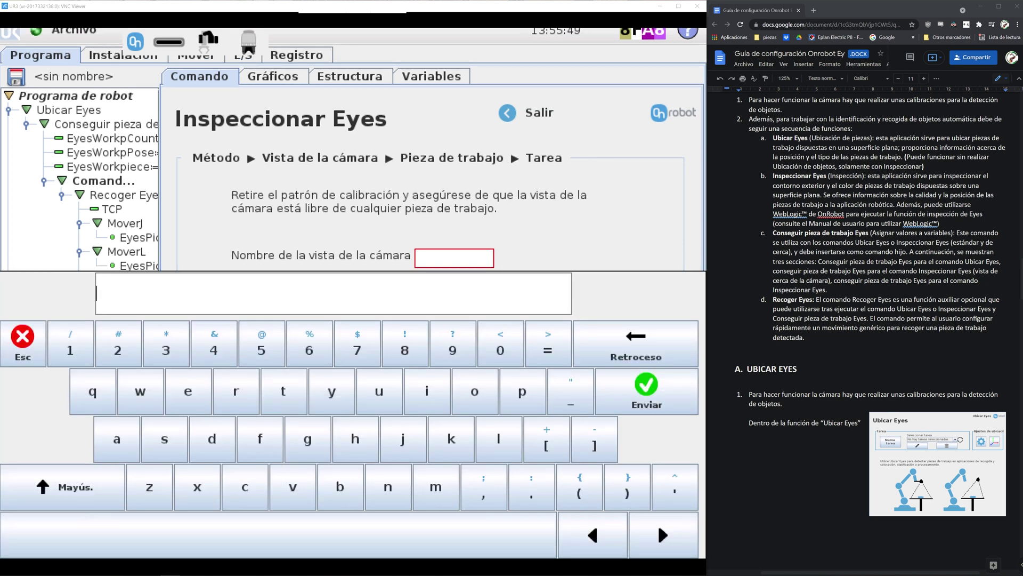
type("Tutorial")
key("Return")
left_click(656, 487)
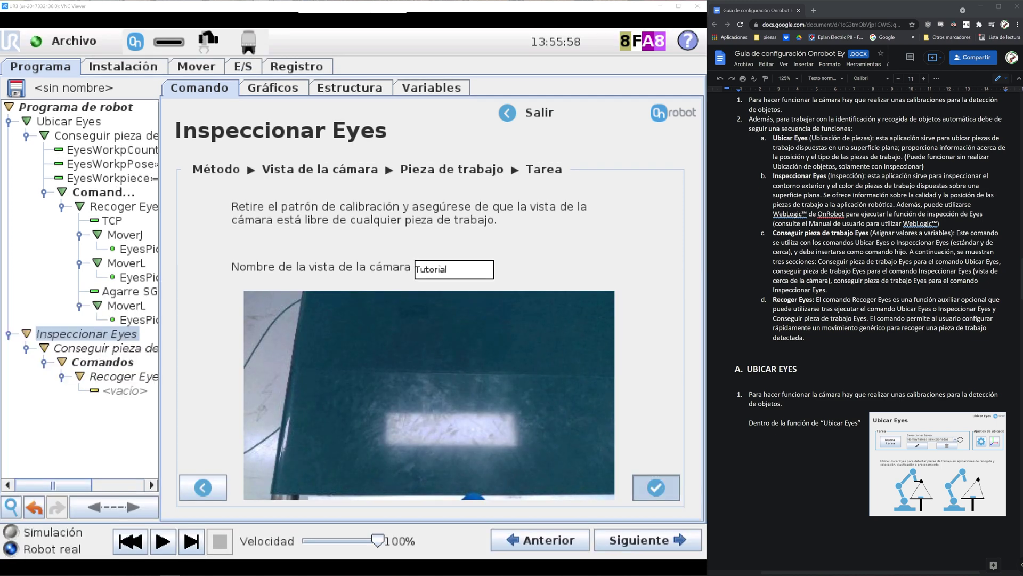
left_click(656, 487)
left_click(268, 246)
- Enlarge the method selection, camera view selection and calibration plate screenshots in the Google Docs guide
scroll(962, 347, "down", 8)
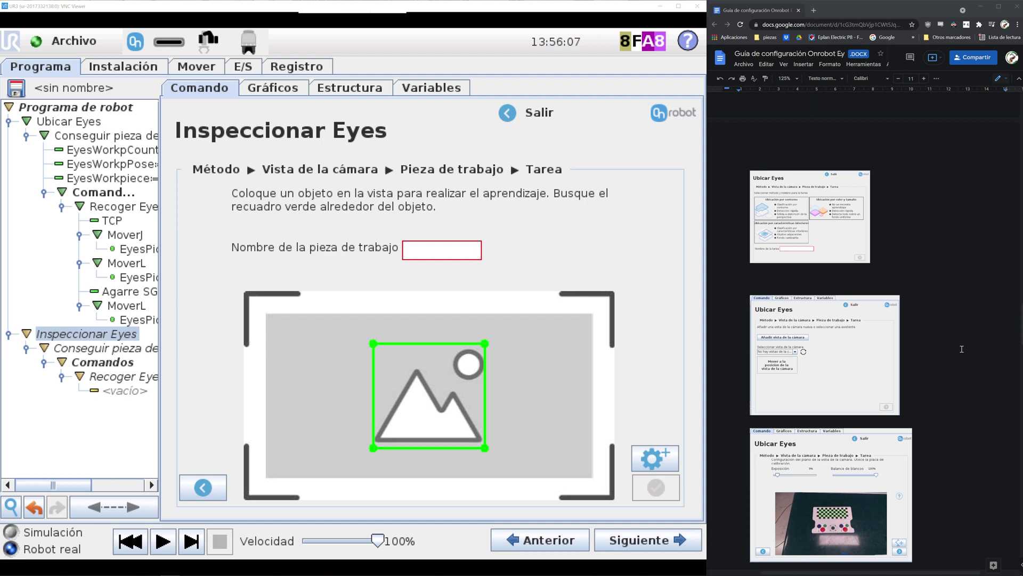
left_click(810, 179)
left_click_drag(870, 224, 976, 273)
scroll(949, 299, "down", 2)
left_click(852, 330)
left_click_drag(899, 377, 997, 437)
scroll(925, 379, "down", 6)
left_click(853, 341)
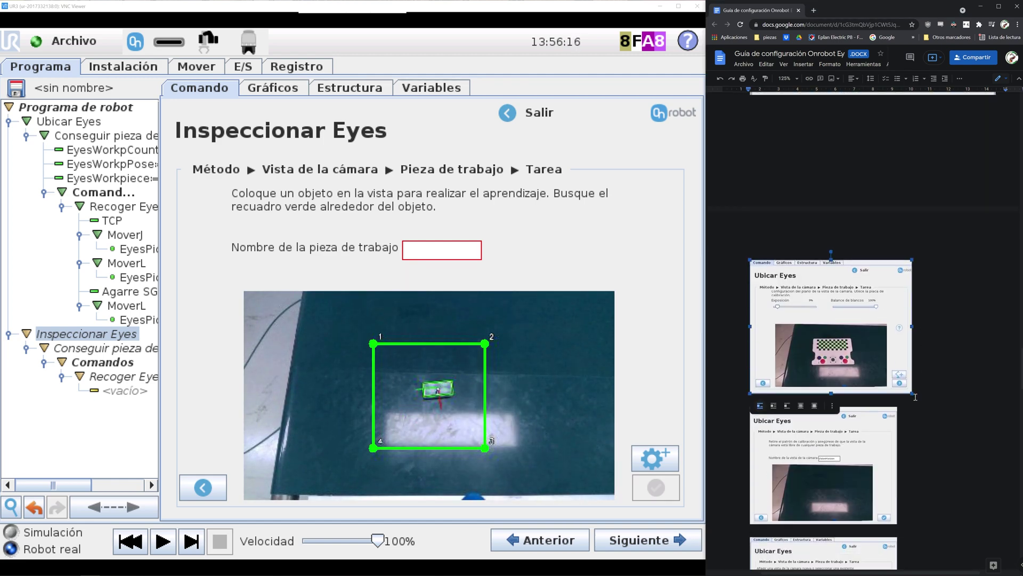
left_click_drag(912, 393, 989, 436)
- Name the new workpiece Rectangulo and enlarge the camera view naming screenshot in the guide
scroll(938, 346, "down", 4)
left_click(853, 298)
type("Rectangulo")
left_click_drag(898, 347, 991, 416)
key("Return")
- Enlarge the guide's screenshots of the selected camera view and the Añadir pieza de trabajo page
scroll(906, 346, "down", 6)
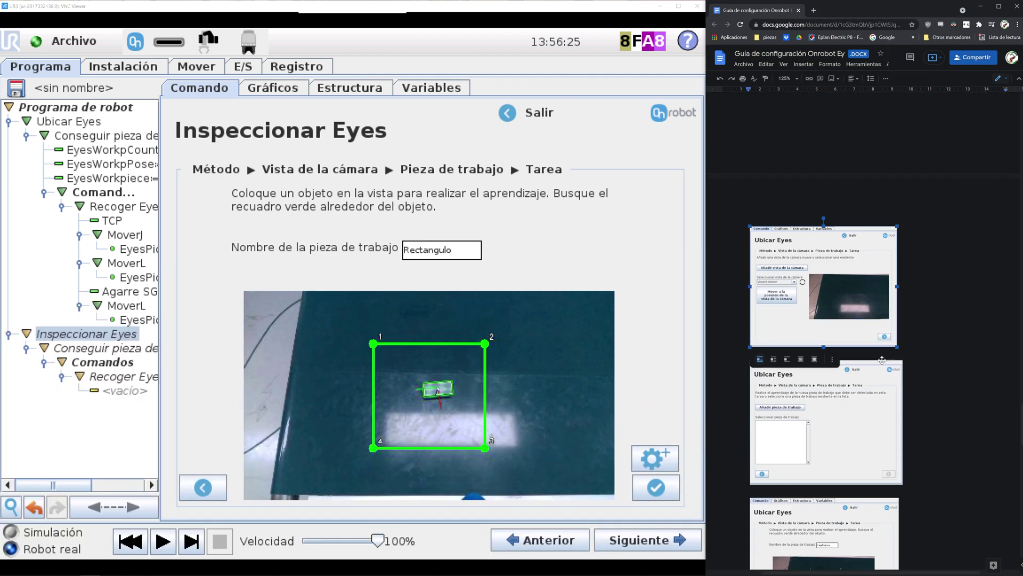
left_click(886, 343)
left_click(881, 357)
left_click_drag(898, 458, 987, 530)
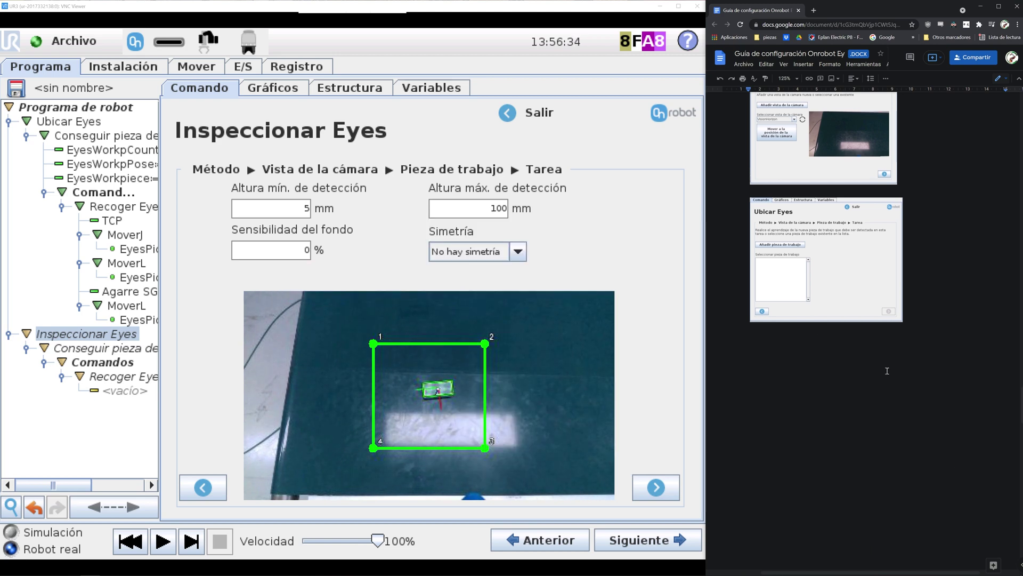
scroll(887, 370, "down", 1)
left_click(874, 213)
left_click_drag(903, 244, 988, 315)
- Enlarge the guide's next three screenshots, ending with the one that checks workpiece detection across the region of interest
scroll(906, 319, "down", 9)
left_click(885, 381)
left_click_drag(905, 396, 980, 455)
scroll(906, 373, "down", 6)
left_click(879, 405)
left_click_drag(903, 444, 970, 501)
scroll(946, 434, "down", 4)
left_click(896, 407)
left_click_drag(911, 443, 976, 496)
- Enlarge the Parámetros avanzados (3/3) screenshot in the guide to match the other images
scroll(966, 442, "down", 8)
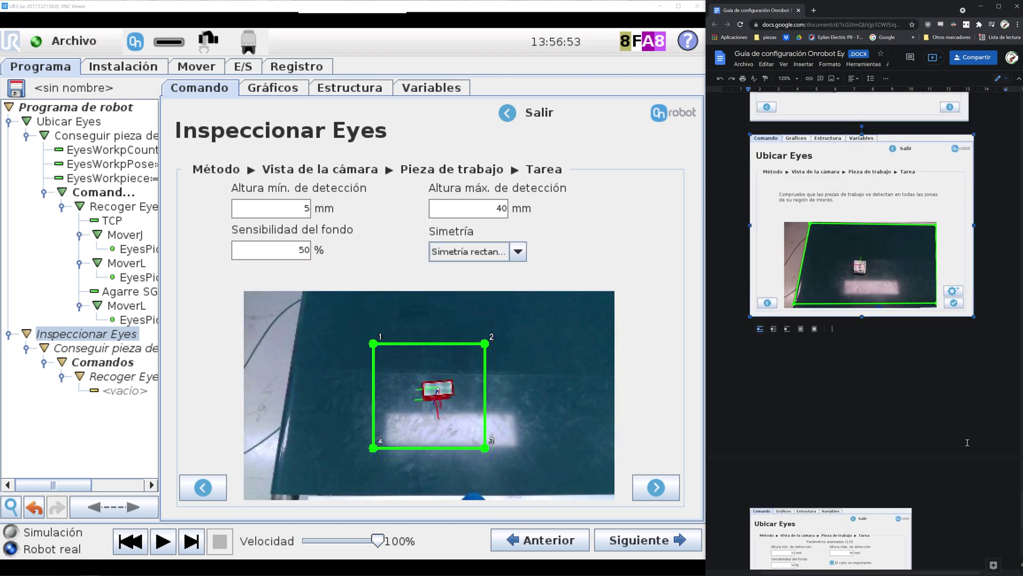
scroll(865, 306, "down", 5)
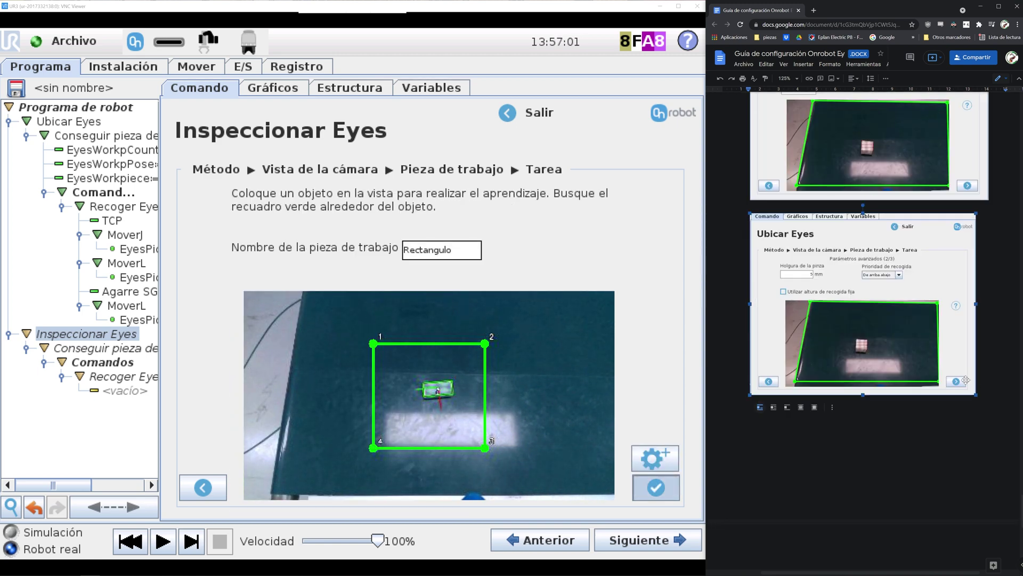
left_click(898, 371)
left_click_drag(900, 372, 975, 432)
scroll(960, 400, "down", 3)
scroll(952, 364, "up", 5)
scroll(952, 364, "down", 1)
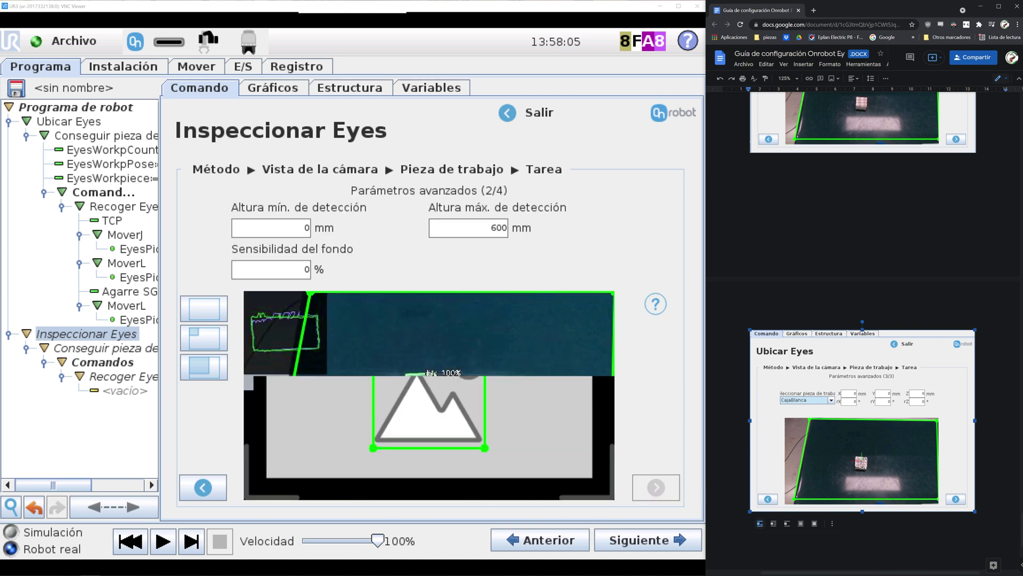
- Set the inspection task's minimum detection height to 5 mm and maximum detection height to 40 mm
left_click(270, 227)
left_click(318, 379)
left_click(429, 359)
left_click(468, 228)
left_click(457, 379)
left_click(456, 469)
left_click(628, 359)
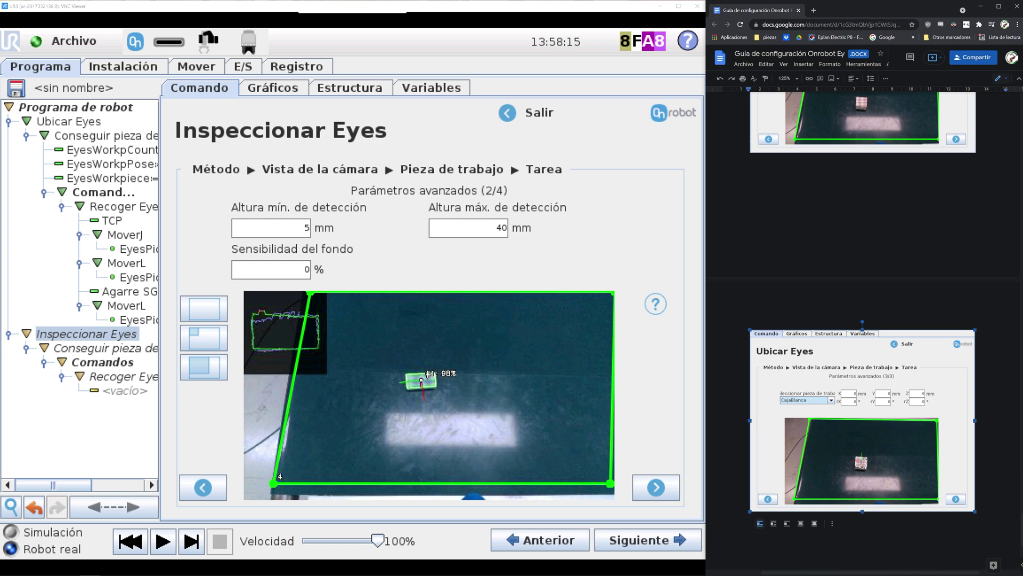
- Set the pick priority to De arriba abajo and finish the InspecTutorial task with the remaining advanced parameters as they are
left_click(655, 487)
left_click(519, 248)
left_click(469, 269)
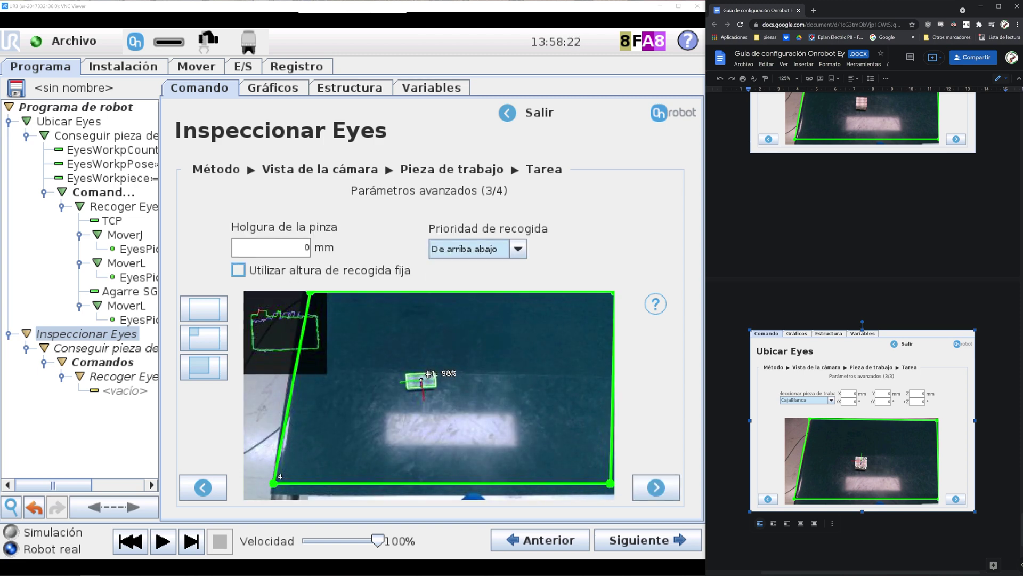
left_click(655, 486)
left_click(655, 487)
left_click(655, 487)
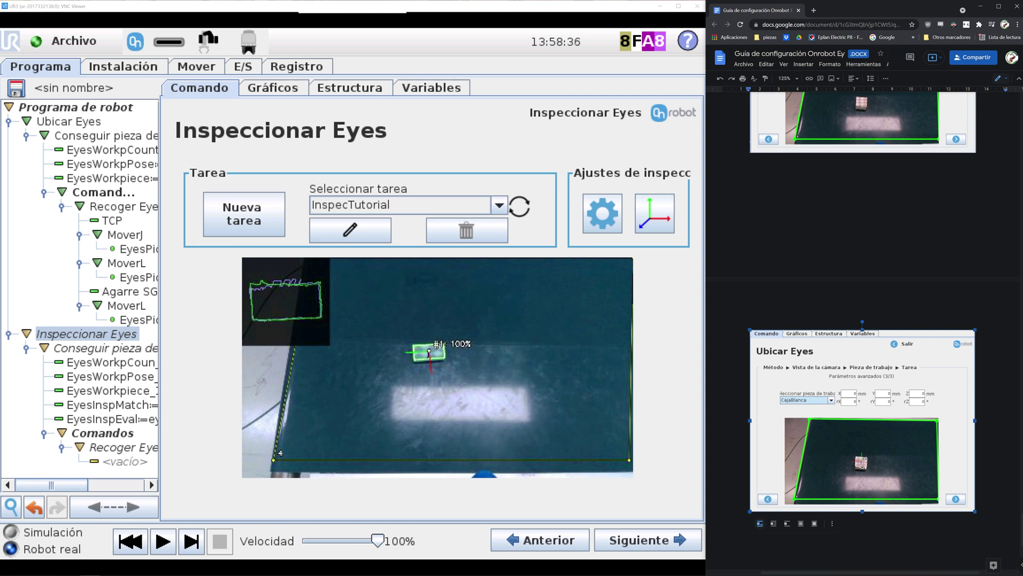
- Set the Inspeccionar Eyes retry setting to Intentar una vez, and switch single-capture detection on and off again
left_click(602, 214)
left_click(203, 236)
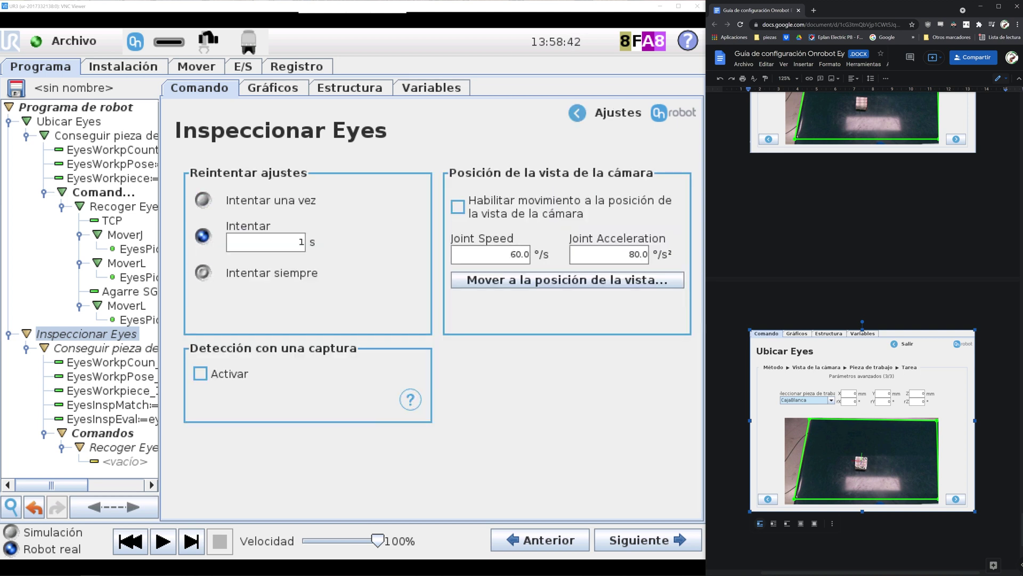
left_click(203, 272)
left_click(204, 200)
left_click(200, 373)
left_click(200, 373)
- Choose the workpiece type in the Conseguir pieza de trabajo Eyes command of the inspection block
left_click(105, 348)
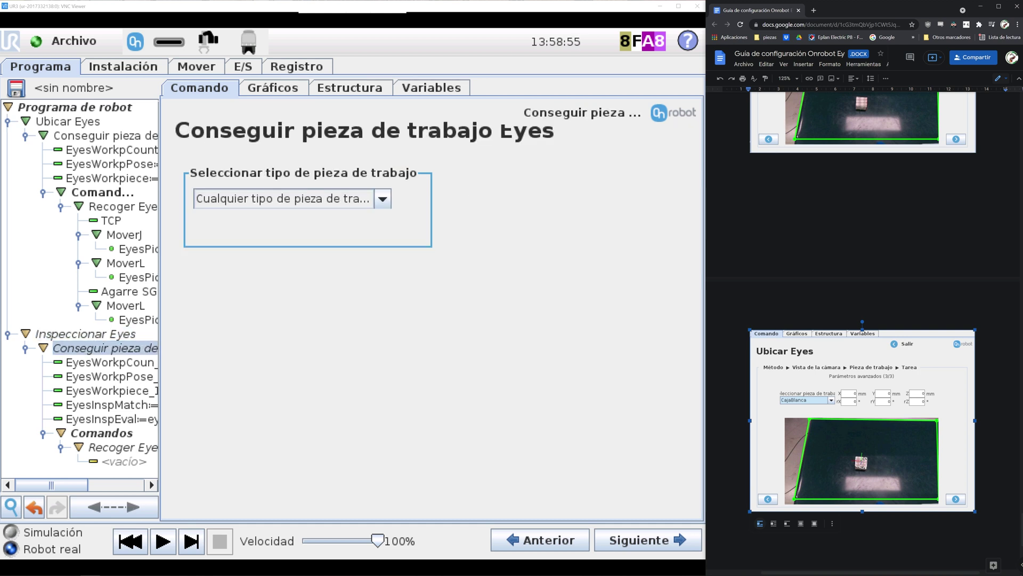
left_click(292, 199)
left_click(229, 239)
- Review the inspection block's five variable assignments, and generate the pick movements in its Recoger Eyes command
left_click(112, 362)
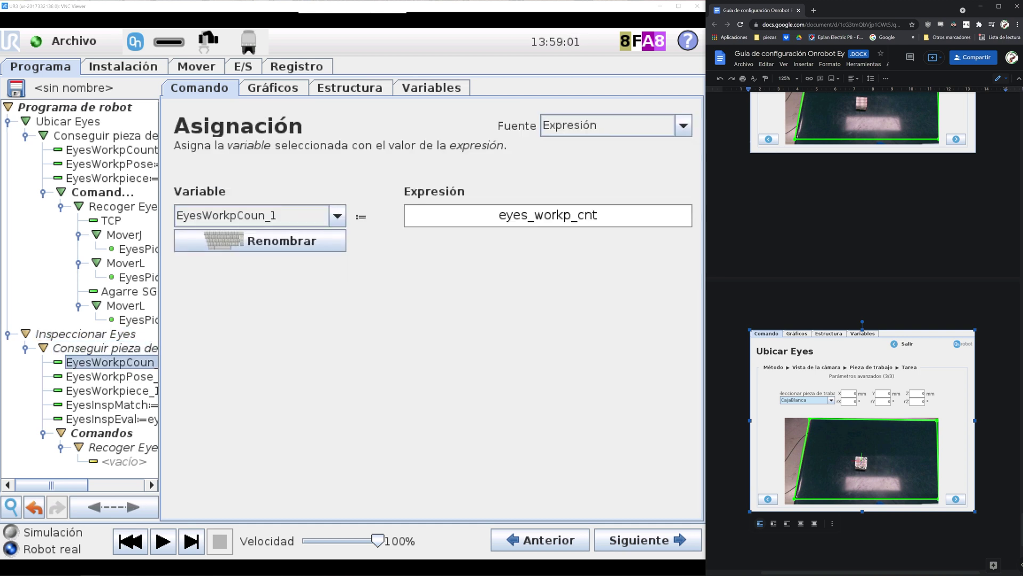
left_click(112, 376)
left_click(111, 391)
left_click(111, 405)
left_click(109, 419)
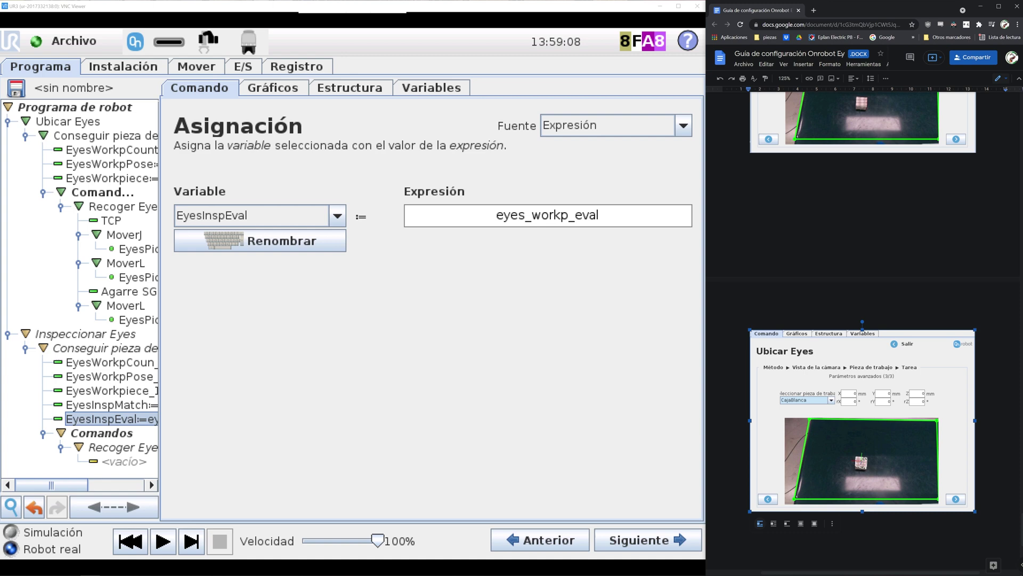
left_click(119, 447)
left_click(232, 198)
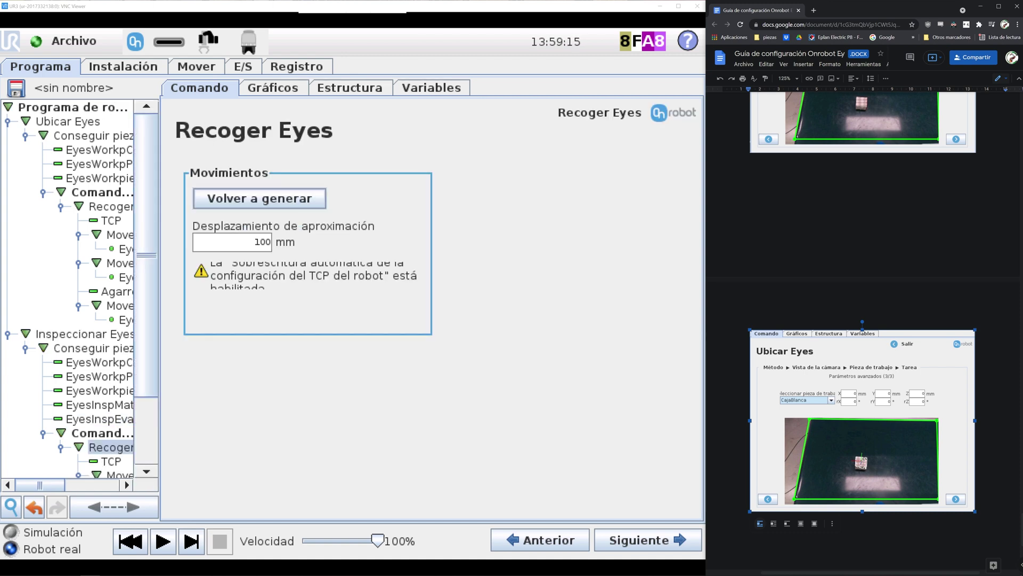
- Check the TCP, MoverJ, MoverL, Agarre SG and waypoint nodes generated in the inspection block's Recoger Eyes command
left_click_drag(40, 484, 54, 484)
left_click_drag(146, 255, 146, 323)
left_click(75, 371)
left_click(89, 386)
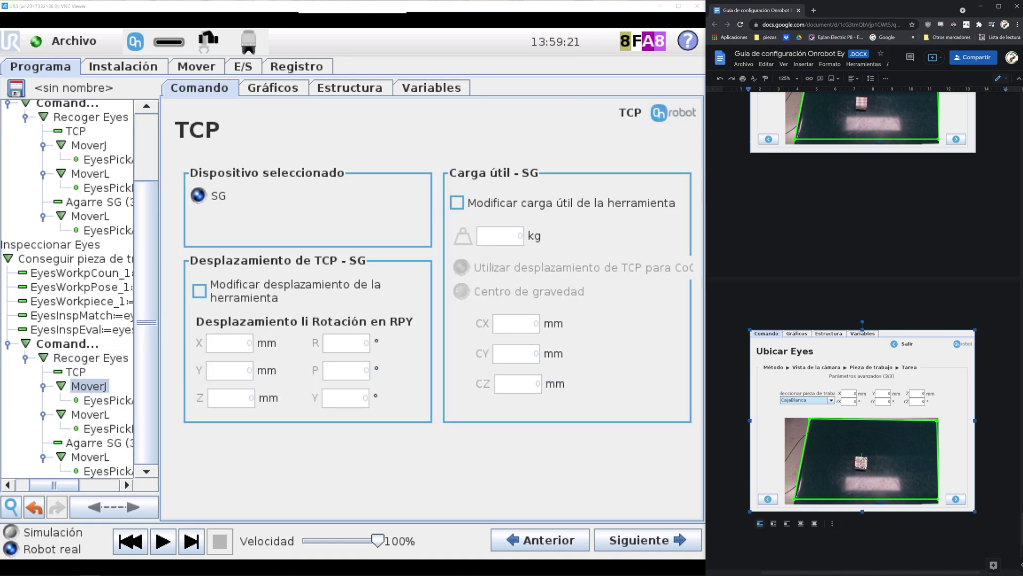
left_click(109, 400)
left_click(90, 414)
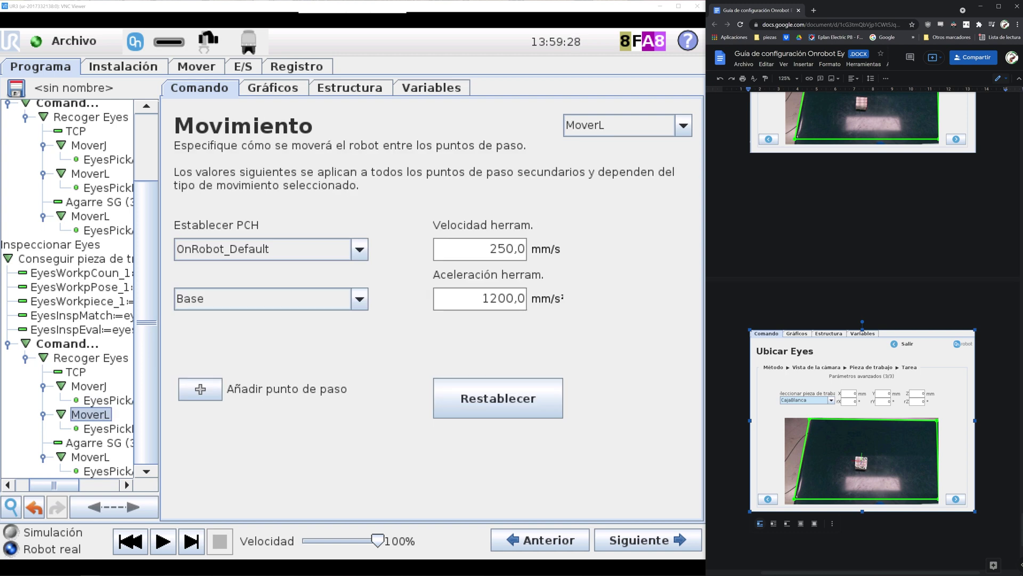
left_click(108, 428)
left_click(99, 442)
left_click(90, 457)
left_click(108, 470)
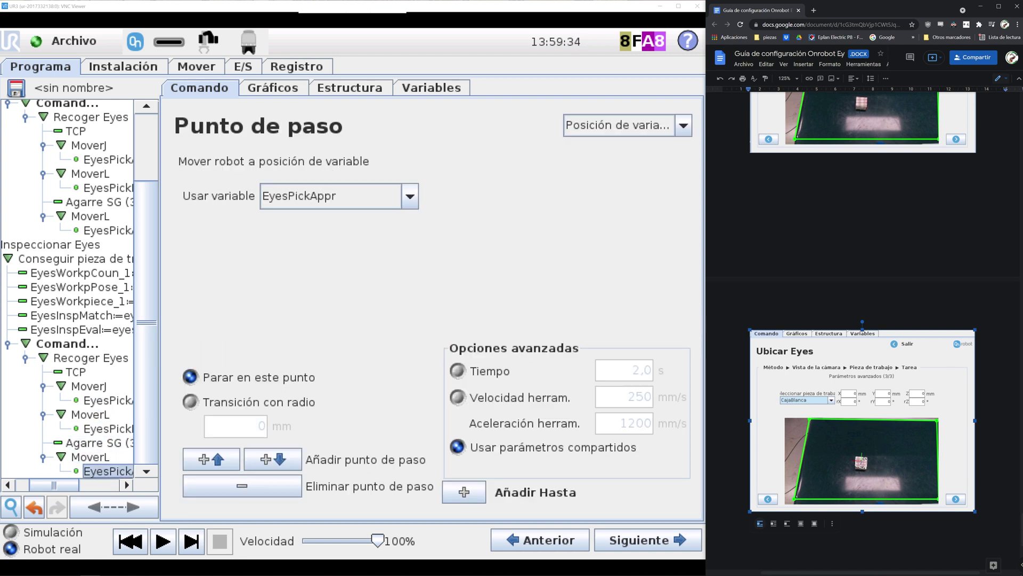
- View the pick offset settings of the Ubicar Eyes command and return to its main page
left_click_drag(146, 322, 146, 255)
left_click(33, 121)
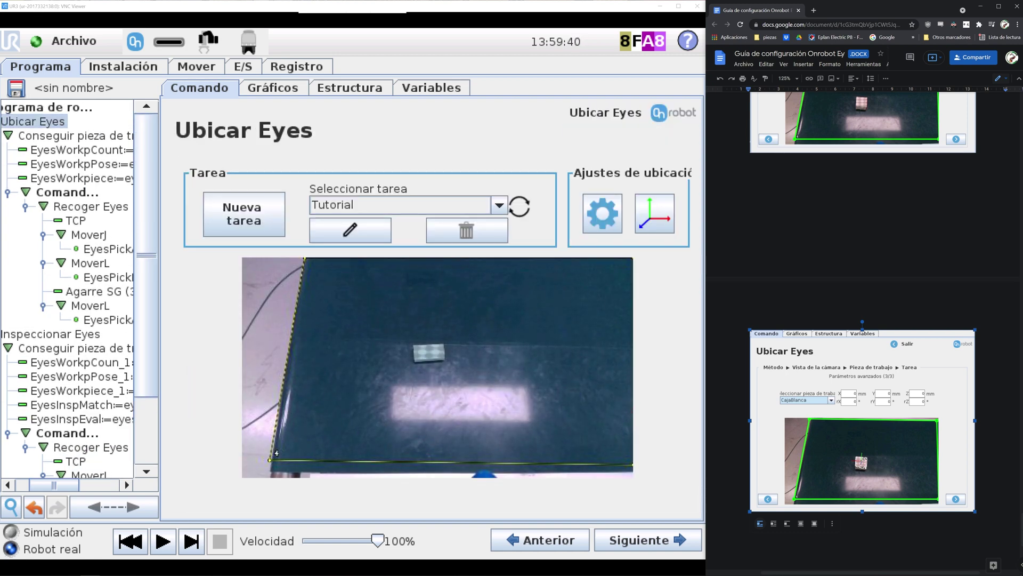
left_click(655, 214)
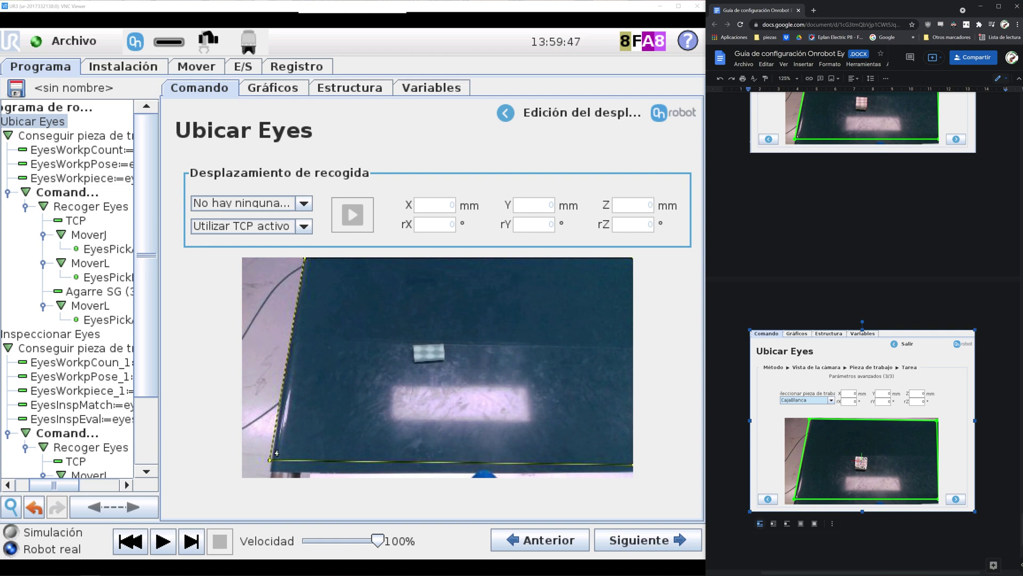
left_click(505, 112)
- Set the Ubicar Eyes retry setting to Intentar siempre, and switch single-capture detection on and off again
left_click(605, 214)
left_click(203, 236)
left_click(203, 272)
left_click(201, 373)
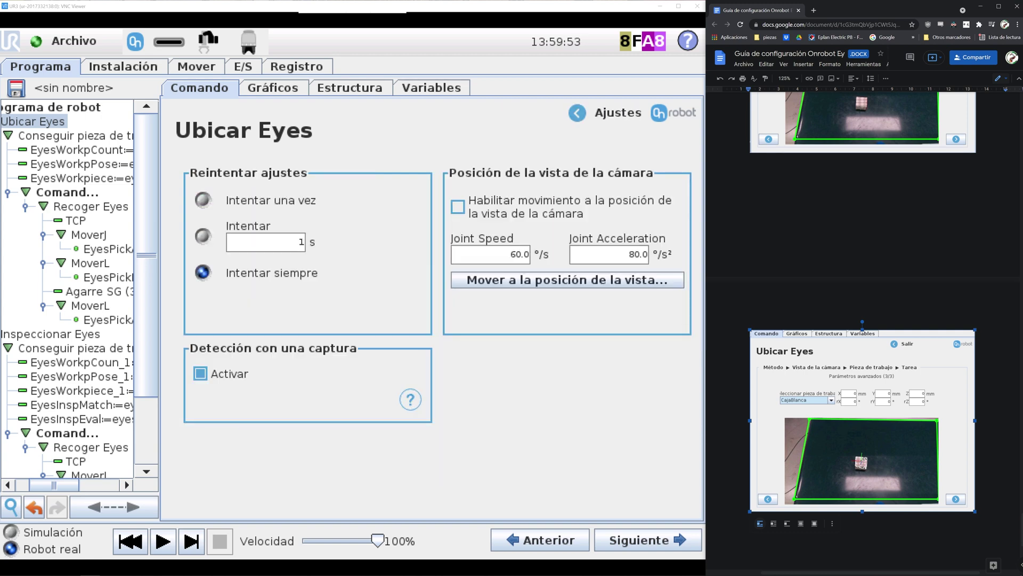
left_click(201, 373)
left_click(577, 113)
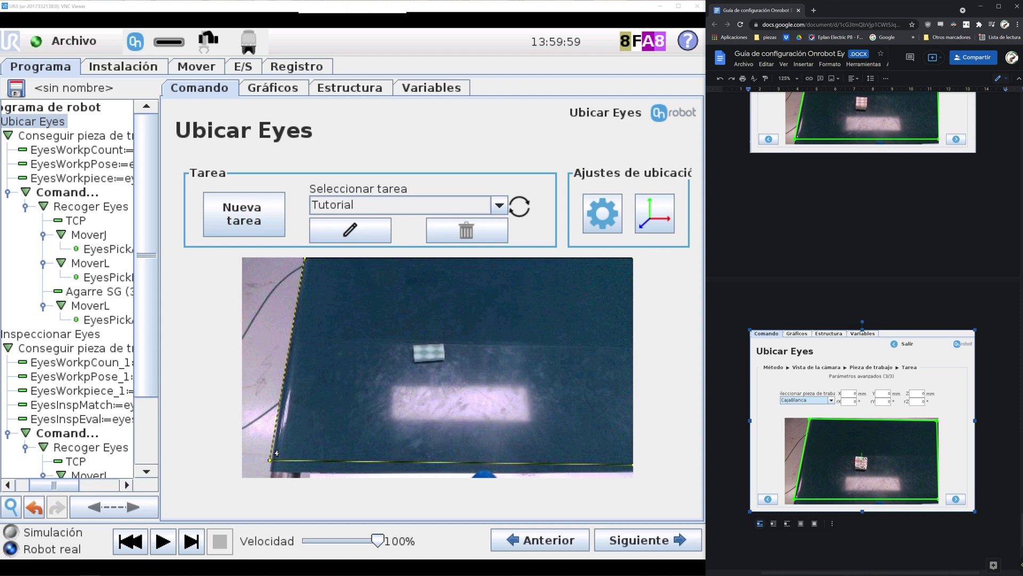
- Create a new Ubicar Eyes task named CajaColor that uses the Ubicación por color y tamaño method
scroll(66, 288, "down", 2)
scroll(67, 288, "up", 2)
left_click(244, 213)
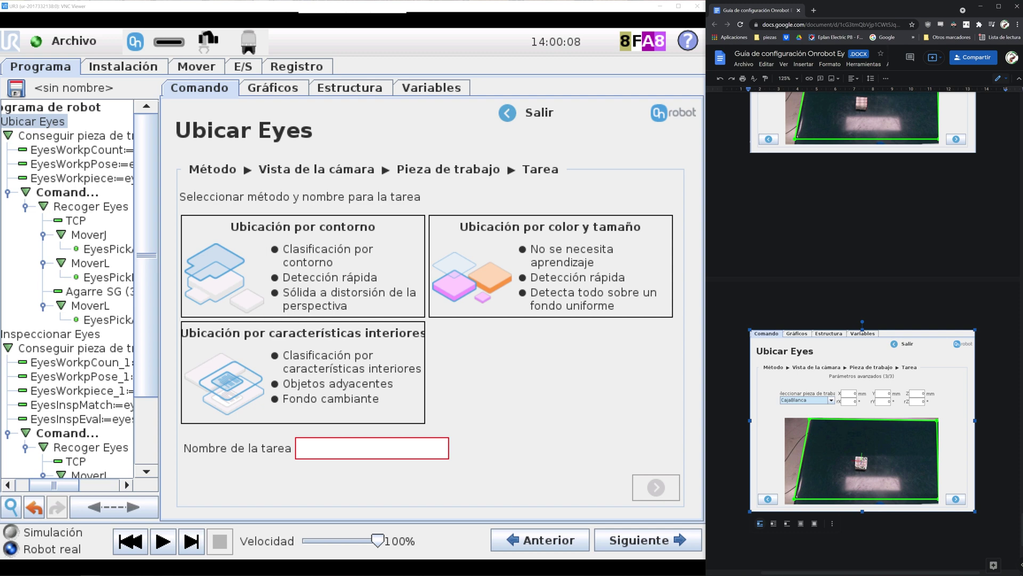
left_click(550, 266)
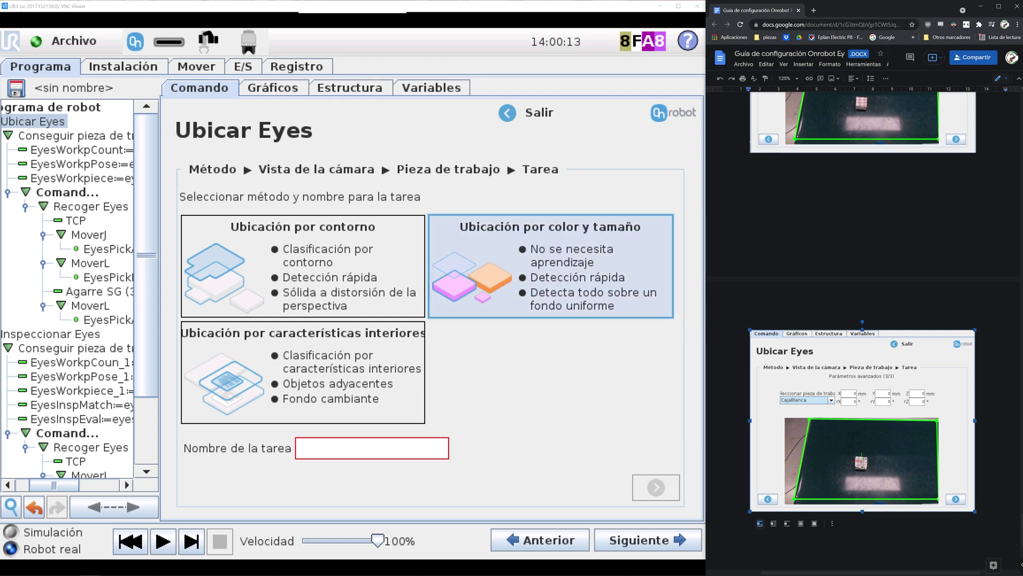
left_click(371, 447)
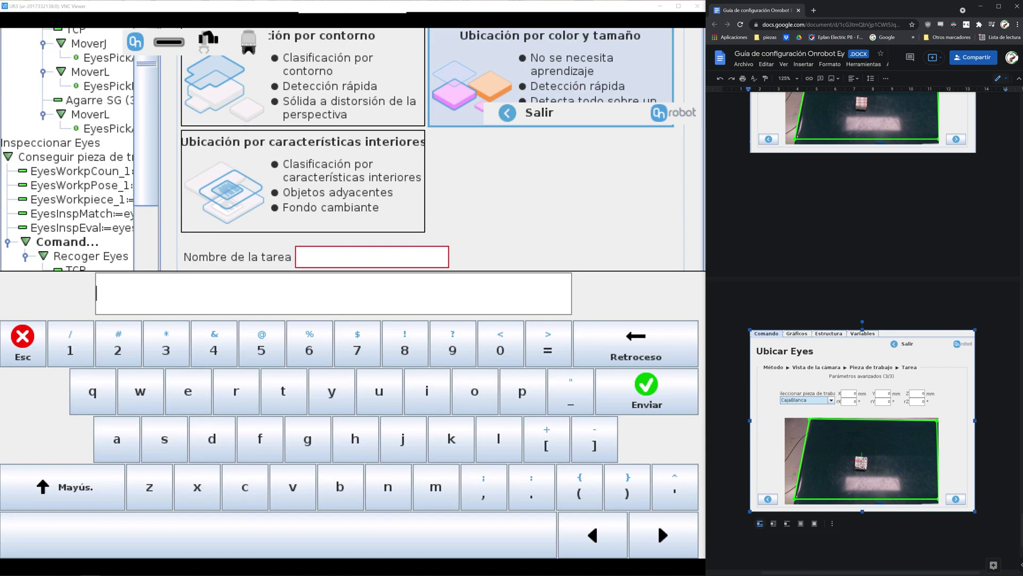
left_click(63, 487)
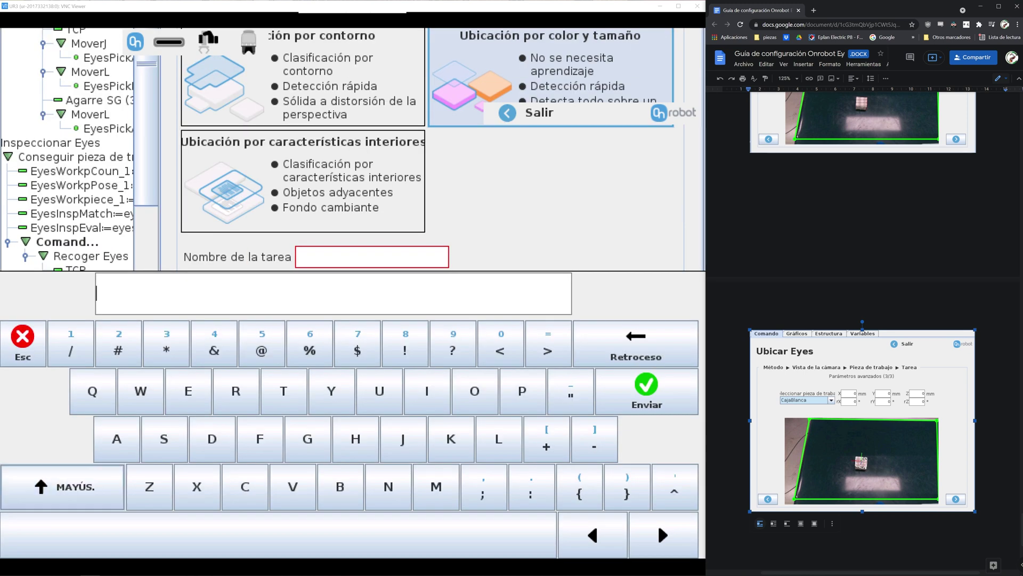
type("C")
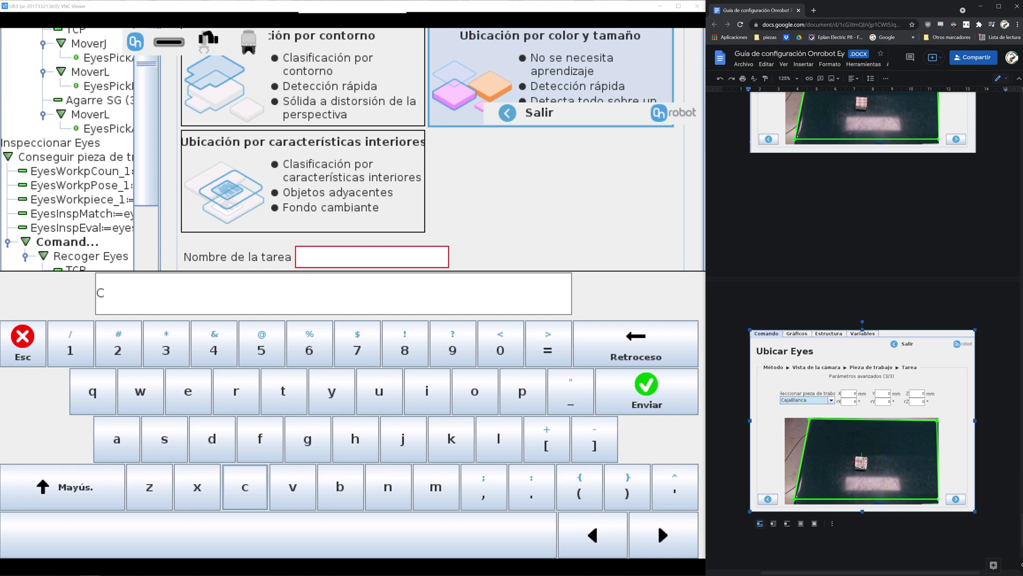
type("ajaColor")
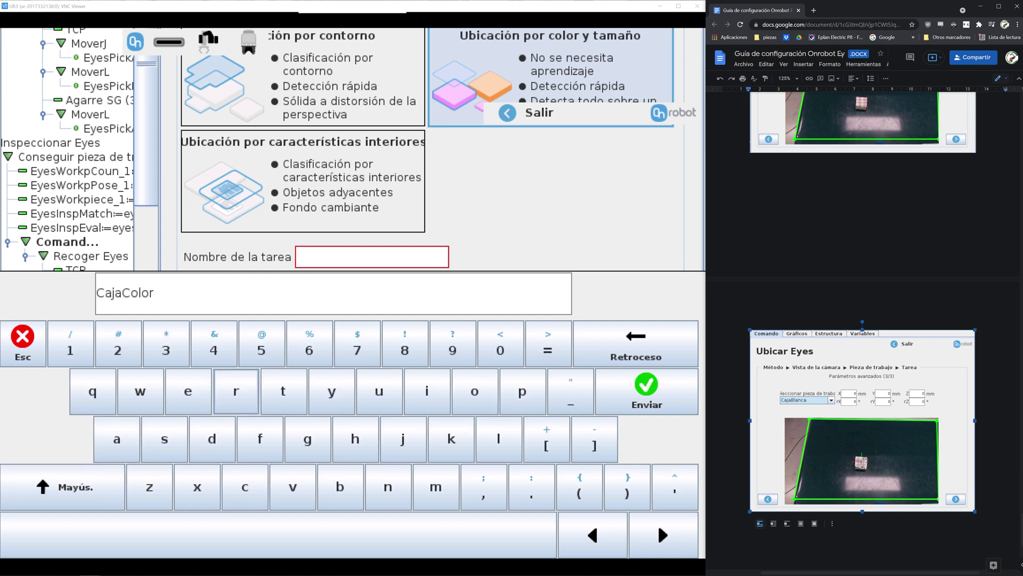
key("Return")
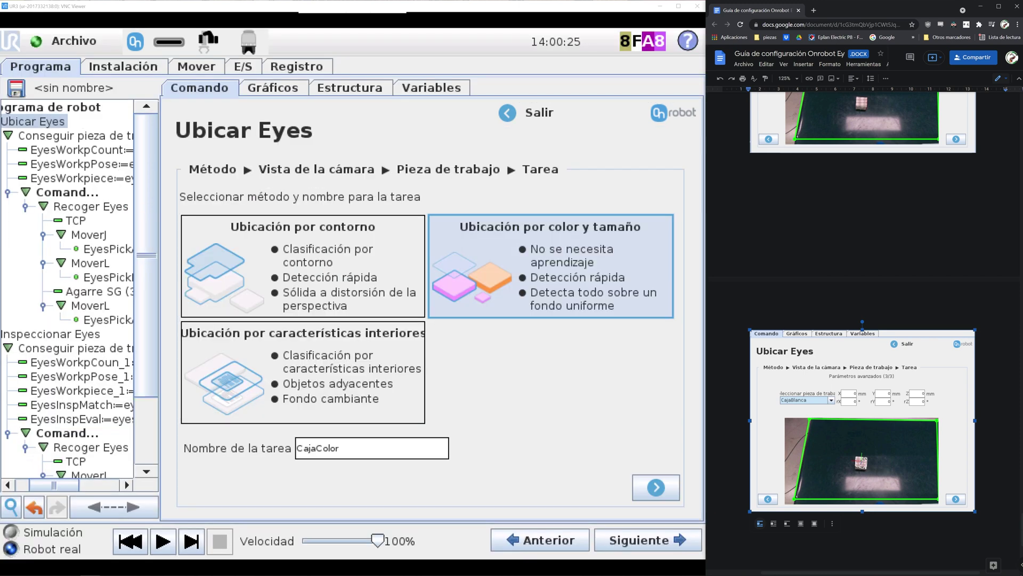
left_click(656, 487)
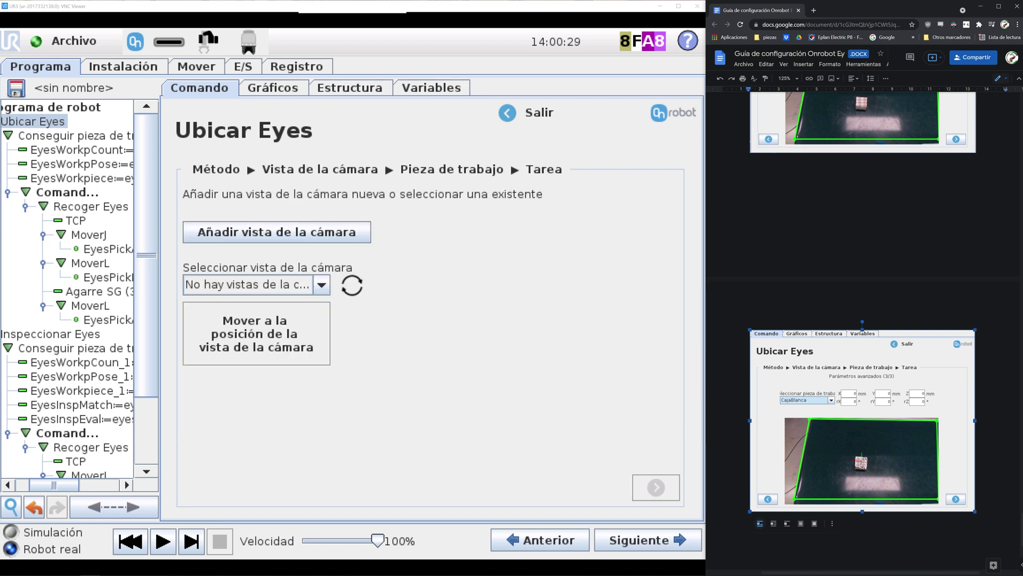
- Use the existing camera view Vista Tutorial for the CajaColor task and proceed to workpiece detection
left_click(321, 285)
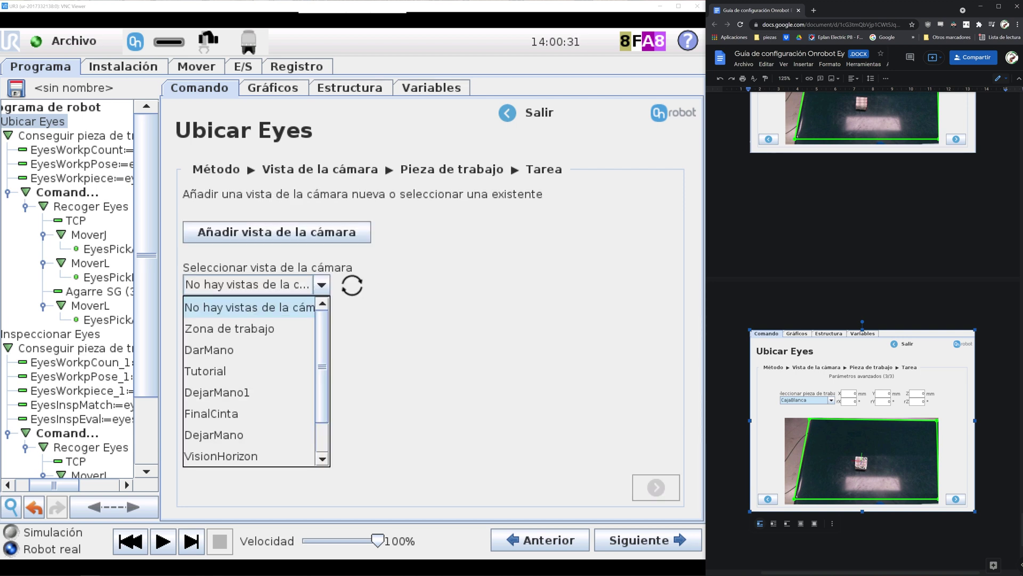
left_click(320, 284)
left_click(321, 284)
scroll(256, 381, "down", 1)
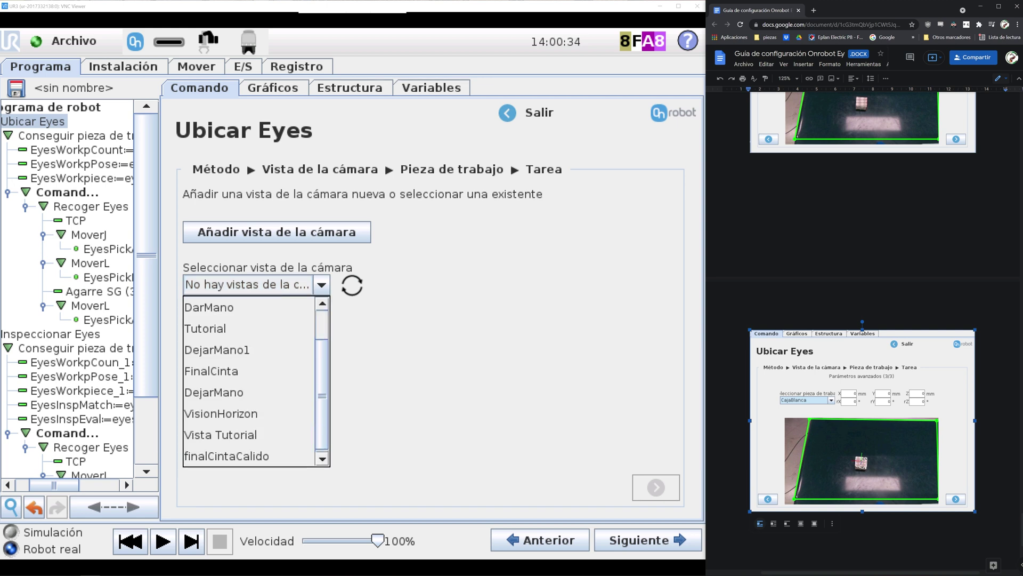
left_click(220, 435)
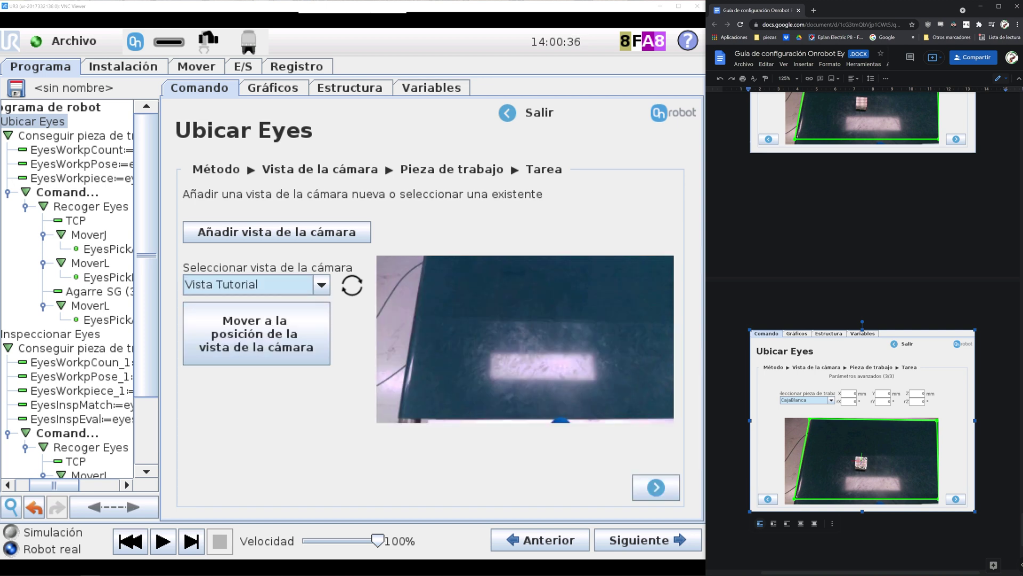
left_click(656, 487)
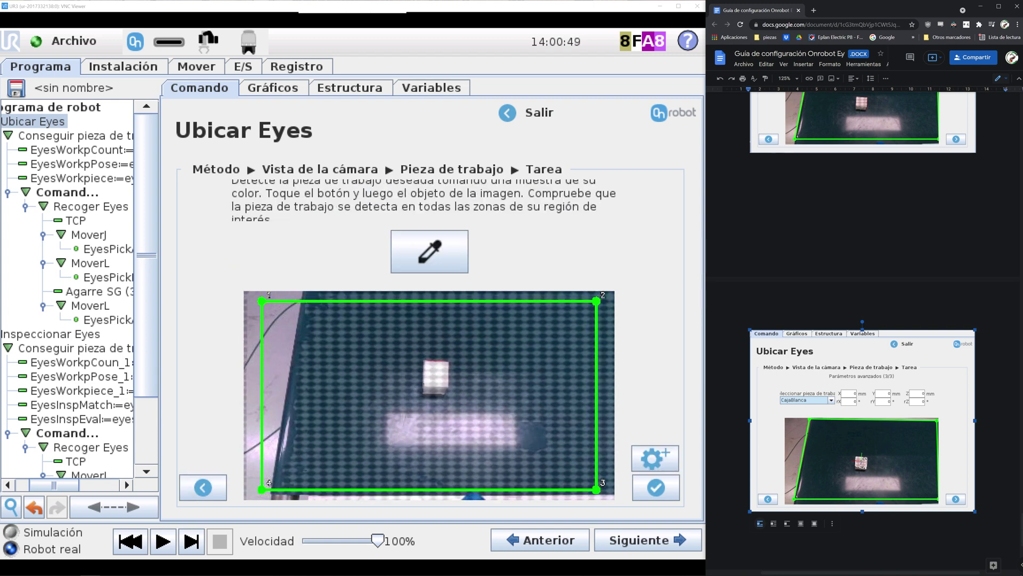
- Fit the four corners of the region of interest to the edges of the dark work table
mouse_move(596, 301)
left_mouse_down()
mouse_move(434, 374)
mouse_move(613, 294)
left_mouse_up()
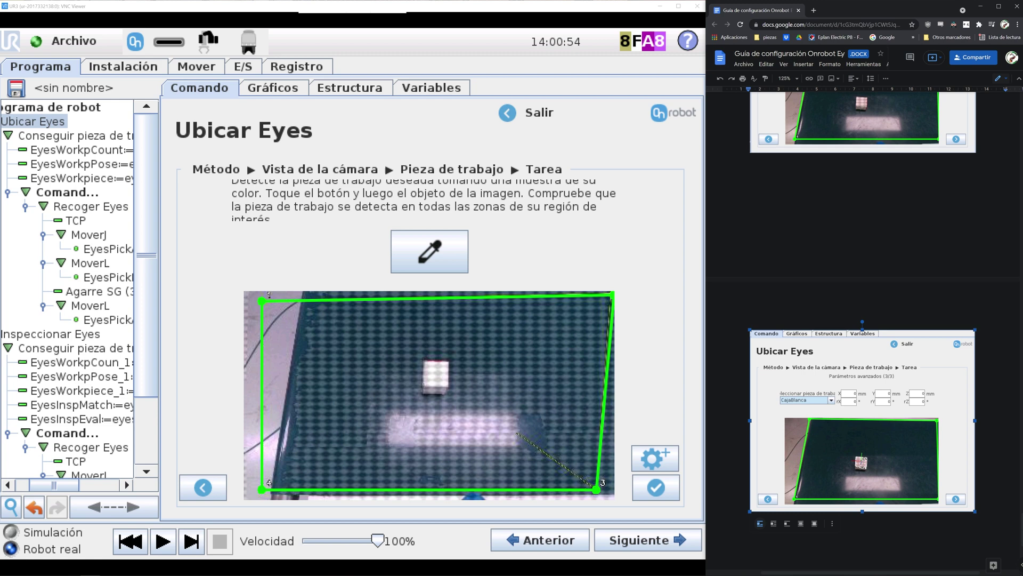
left_click_drag(262, 301, 306, 292)
left_click_drag(262, 489, 272, 479)
left_click_drag(596, 489, 610, 485)
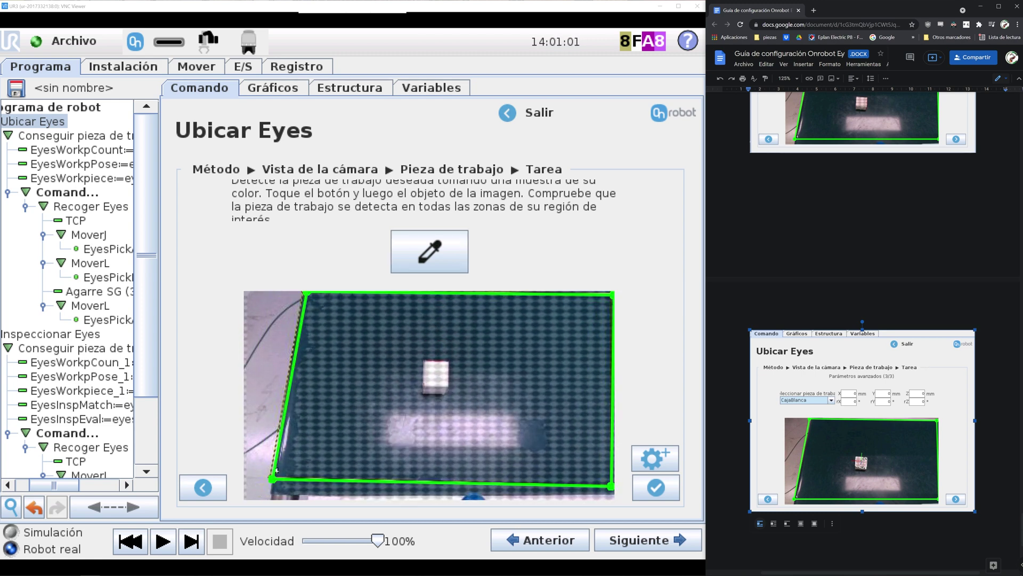
- Sample the white box's color in the camera image, and review its advanced hue, saturation and lightness ranges
left_click(436, 376)
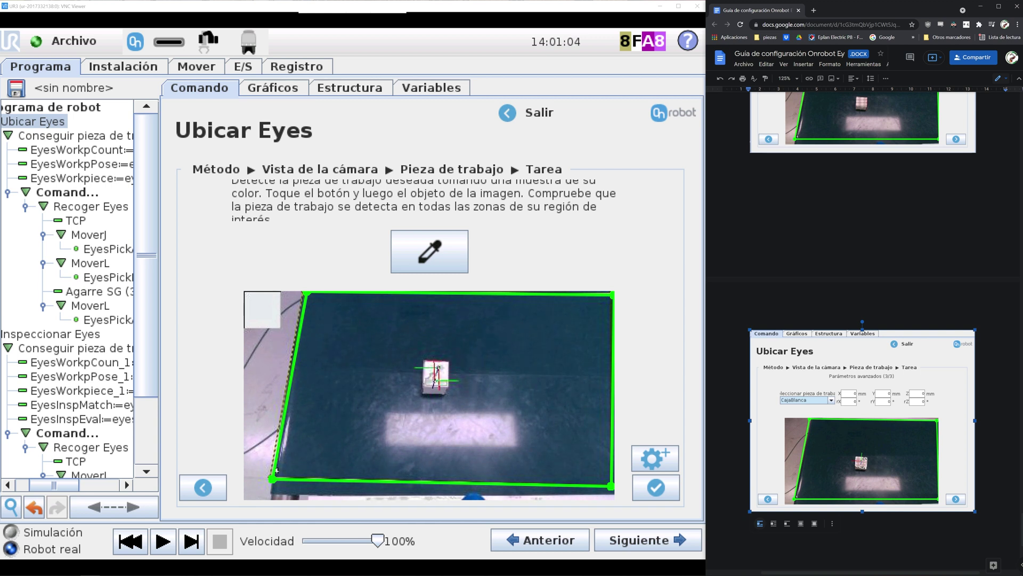
left_click(655, 458)
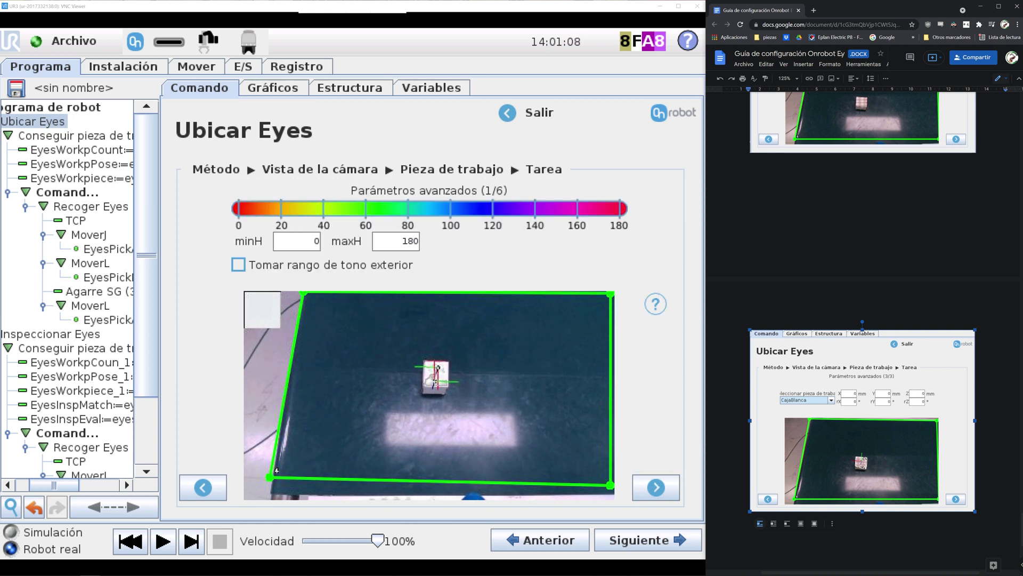
left_click(656, 487)
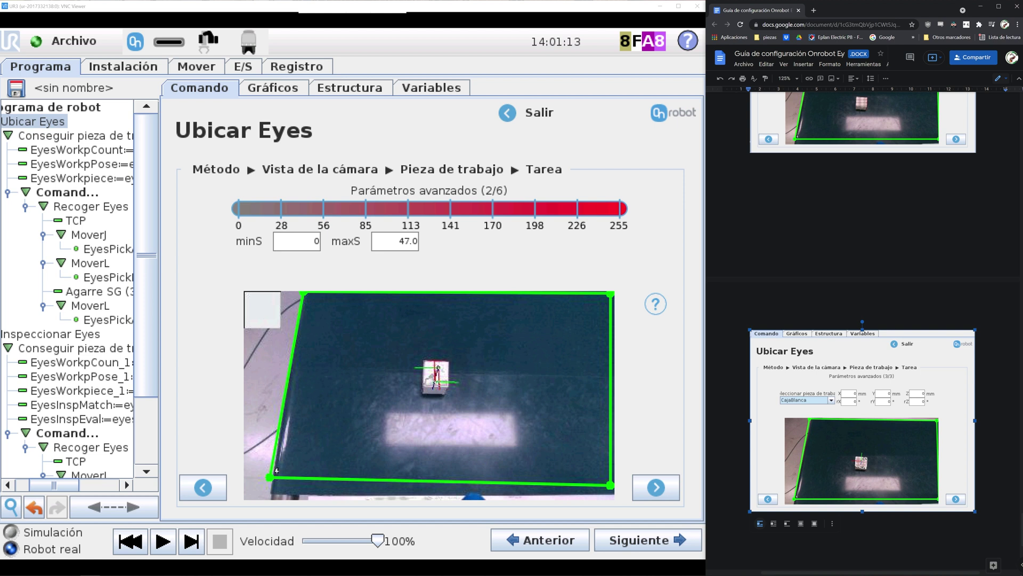
left_click(656, 486)
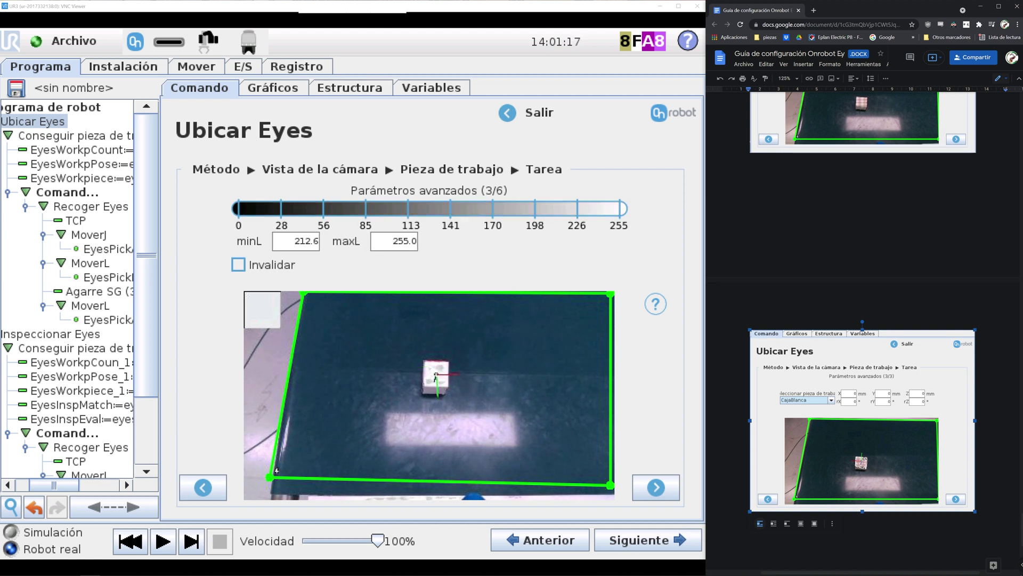
left_click(656, 487)
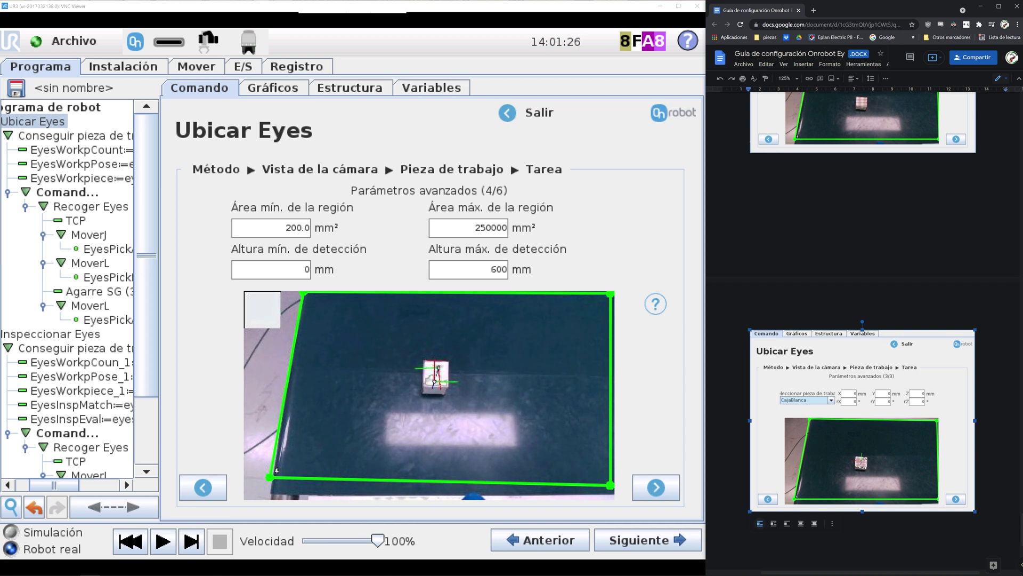
- Set the minimum region area to 40 mm² and the maximum region area to 1000 mm²
left_click(271, 227)
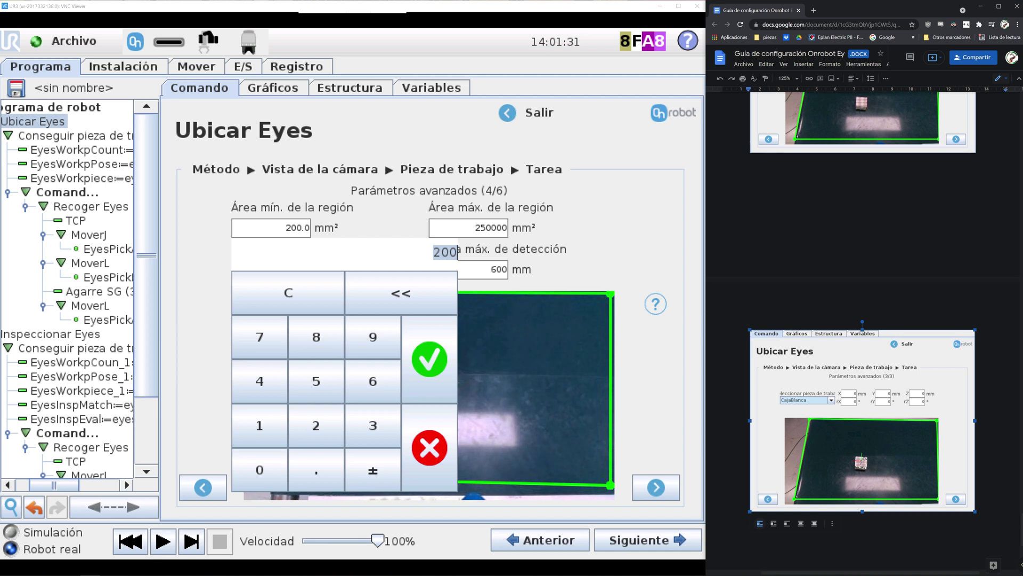
left_click(260, 381)
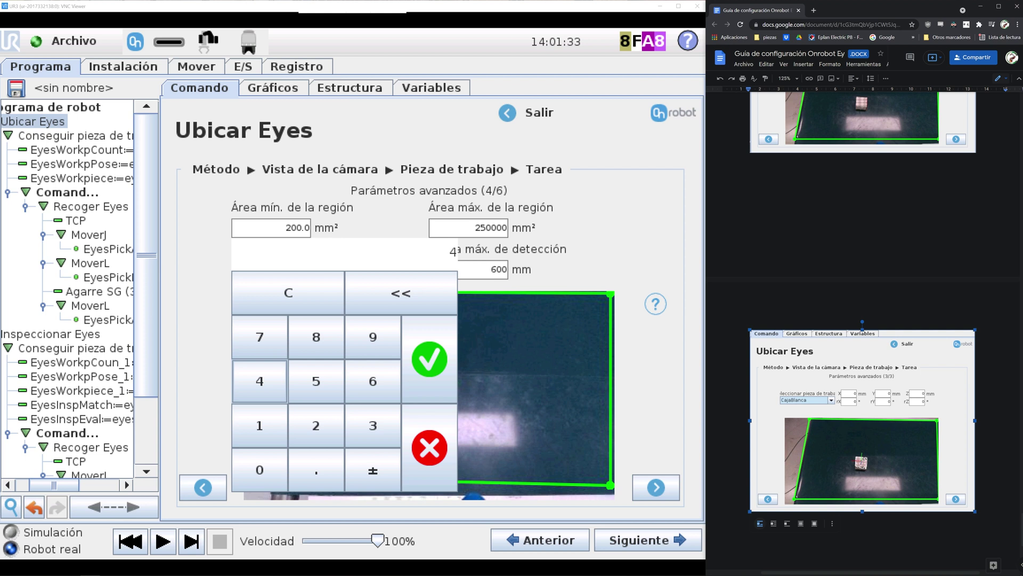
left_click(259, 469)
left_click(429, 359)
left_click(468, 227)
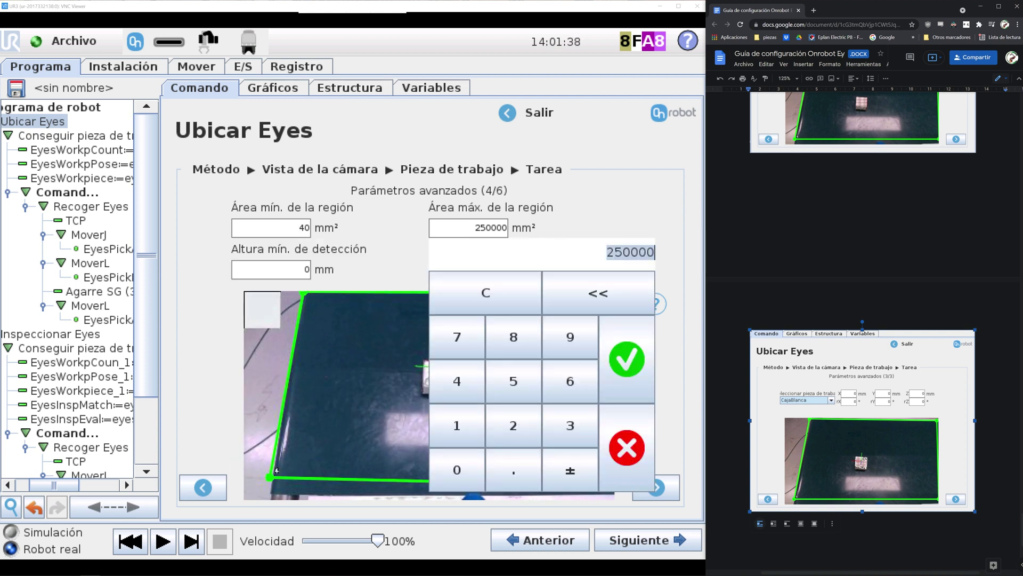
type("1000")
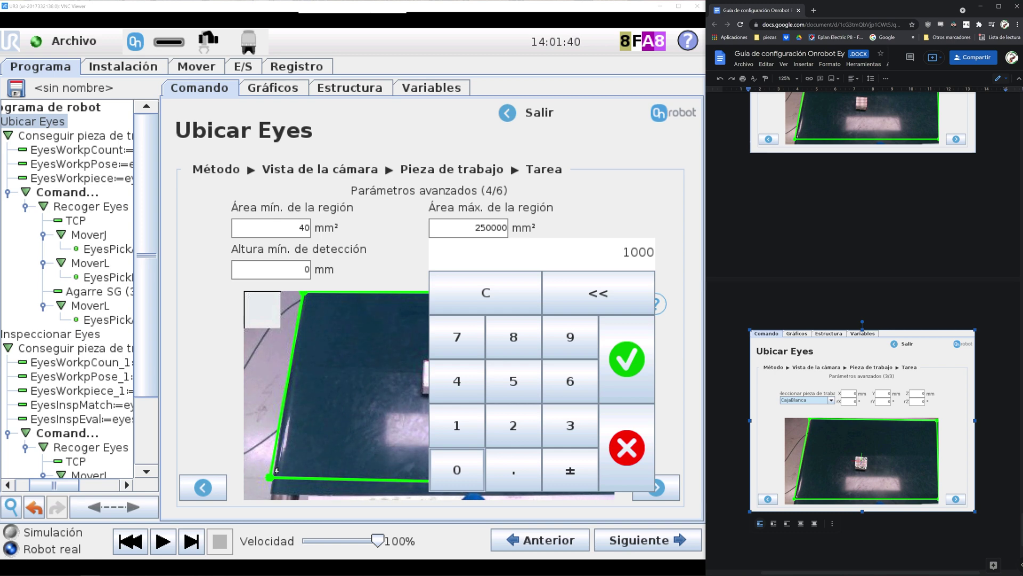
key("Return")
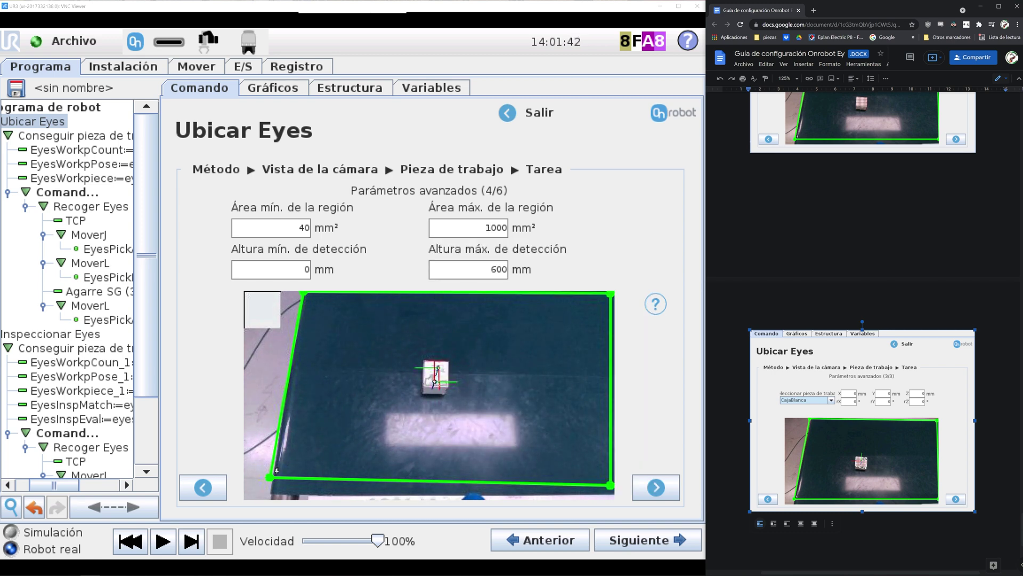
- Set the minimum detection height to 5 mm
left_click(271, 269)
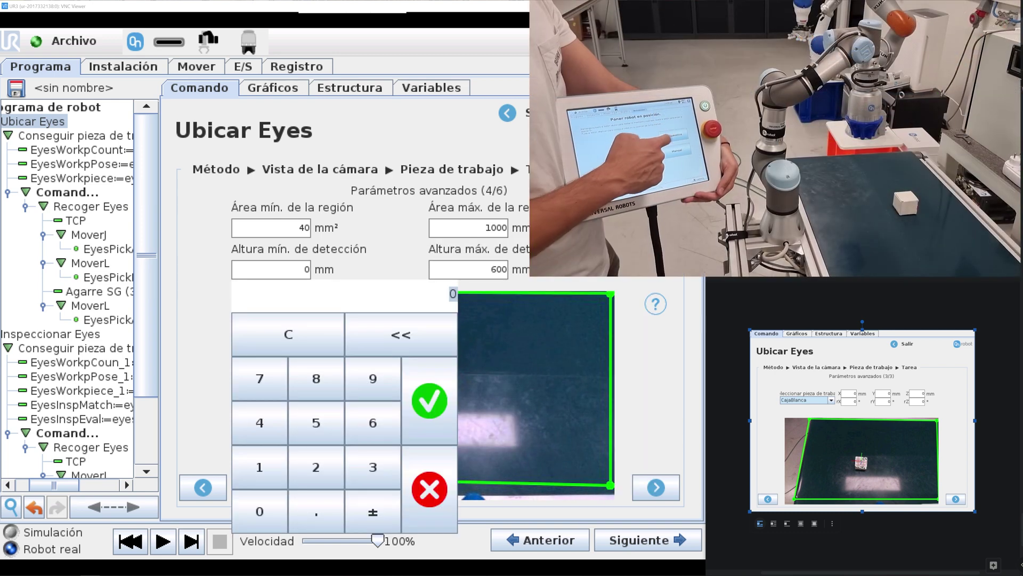
left_click(316, 423)
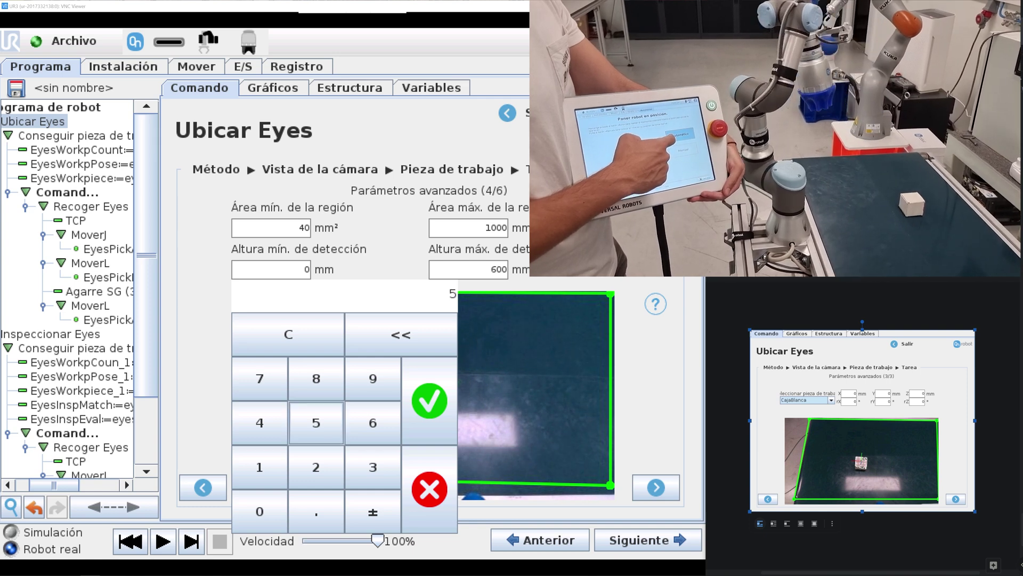
left_click(429, 400)
- Try 50, 10 and 100 mm in turn as the maximum detection height
left_click(468, 269)
left_click(513, 422)
left_click(456, 511)
left_click(626, 400)
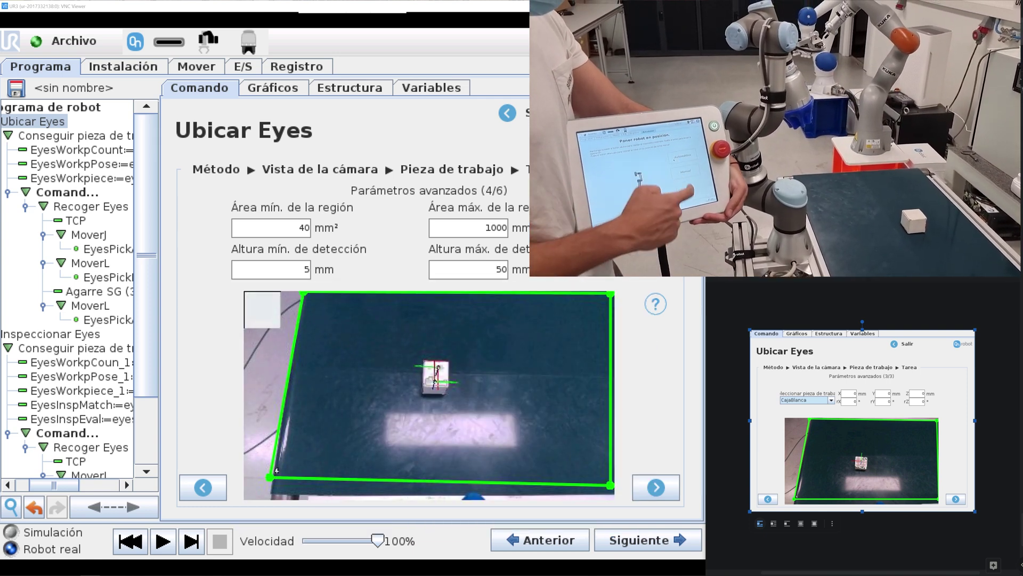
left_click(468, 269)
left_click(457, 467)
left_click(456, 511)
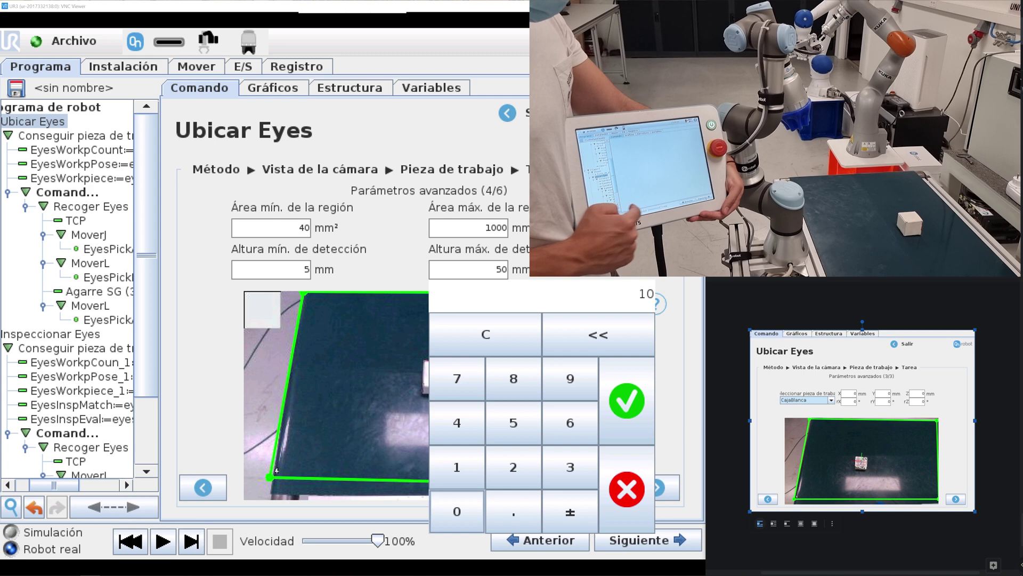
left_click(626, 400)
left_click(468, 269)
left_click(456, 467)
left_click(457, 512)
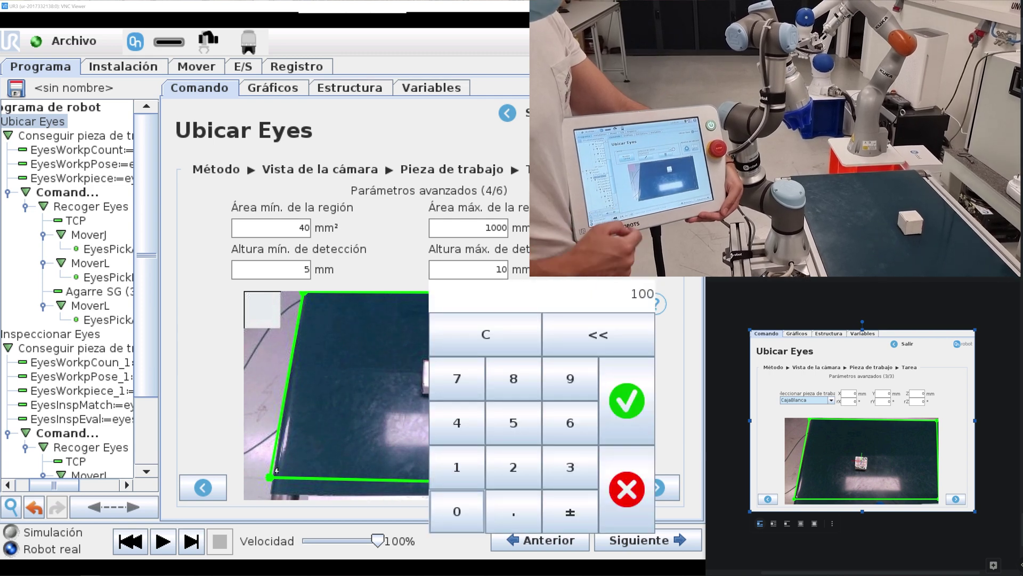
type("0")
key("Return")
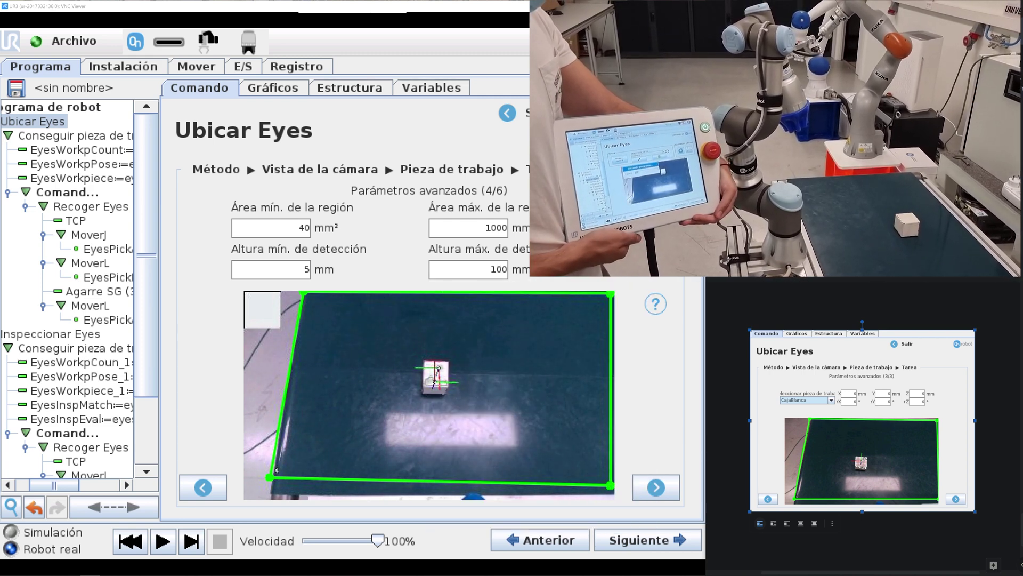
- Set the maximum detection height to 150 mm
left_click(468, 269)
type("150")
key("Return")
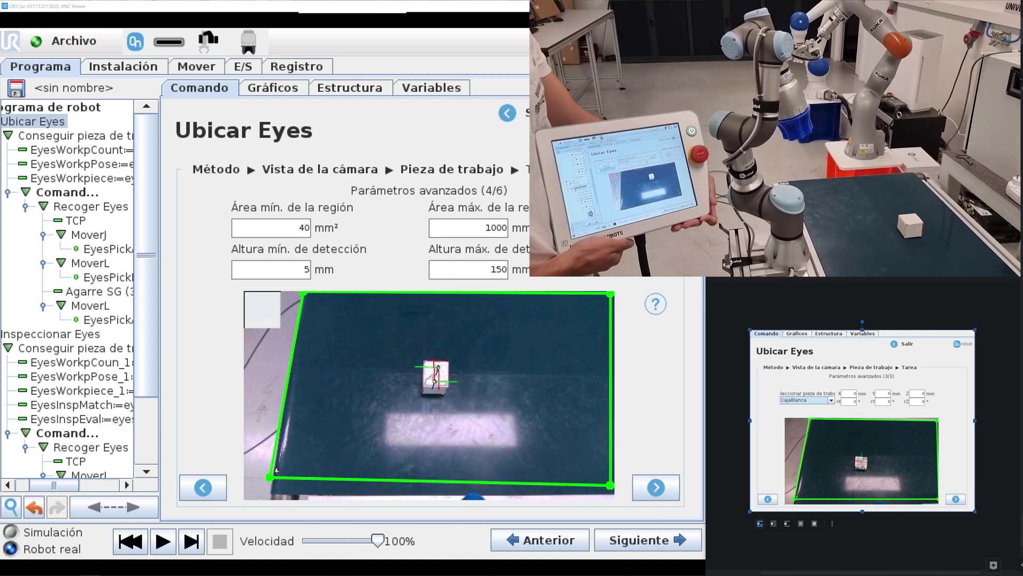
- Choose De arriba abajo as the pick priority, and complete the remaining advanced parameters without pick offsets
left_click(656, 487)
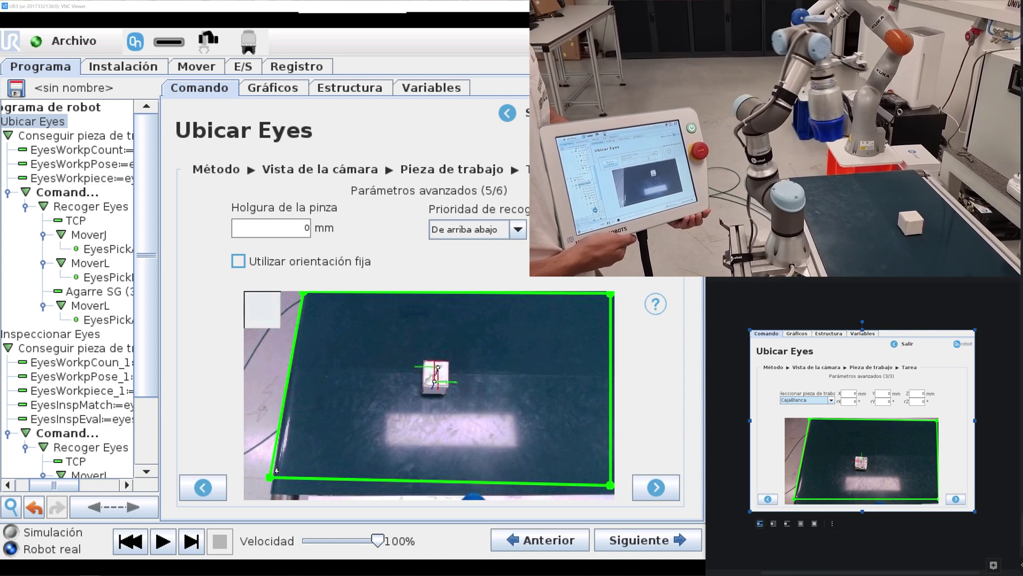
left_click(518, 229)
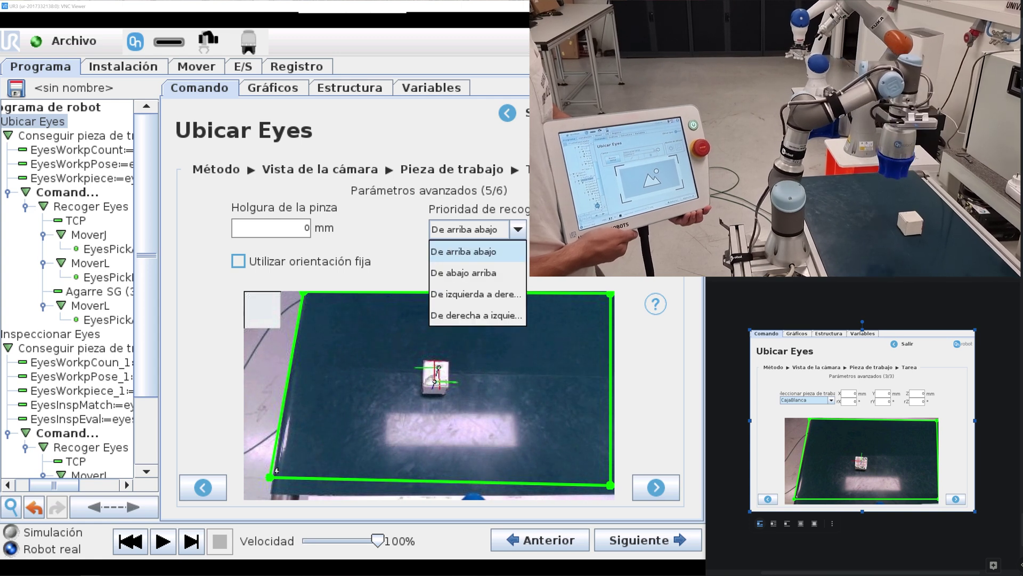
left_click(469, 251)
left_click(656, 487)
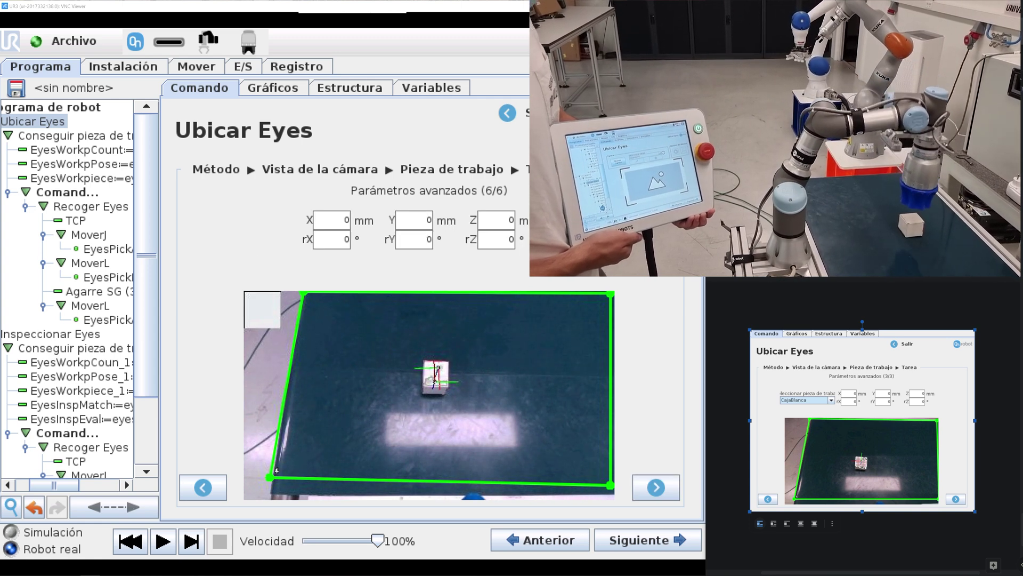
left_click(656, 487)
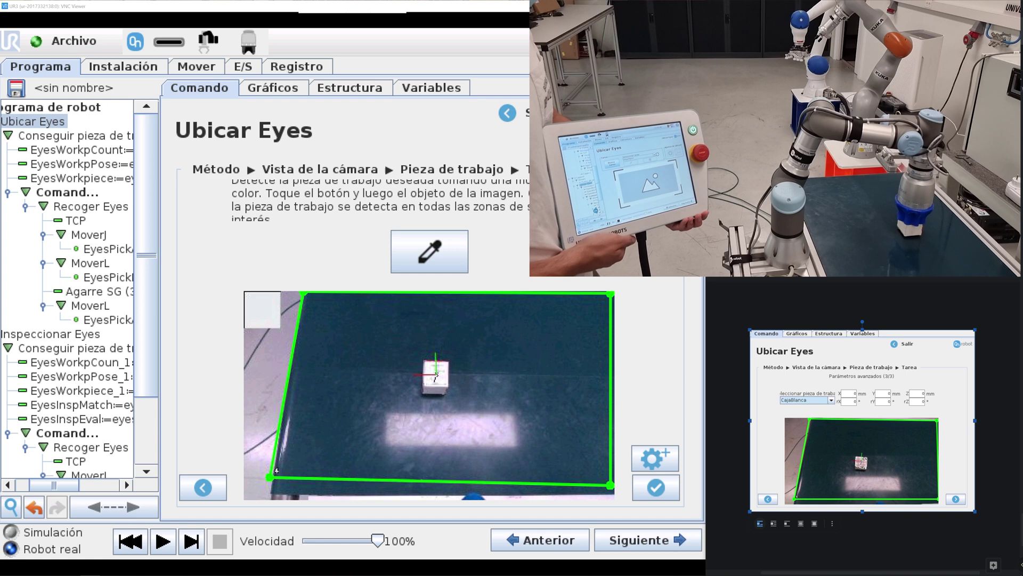
- Select Cualquier tipo de pieza de trabajo in the Ubicar Eyes block, and review its three variable assignments
left_click(327, 350)
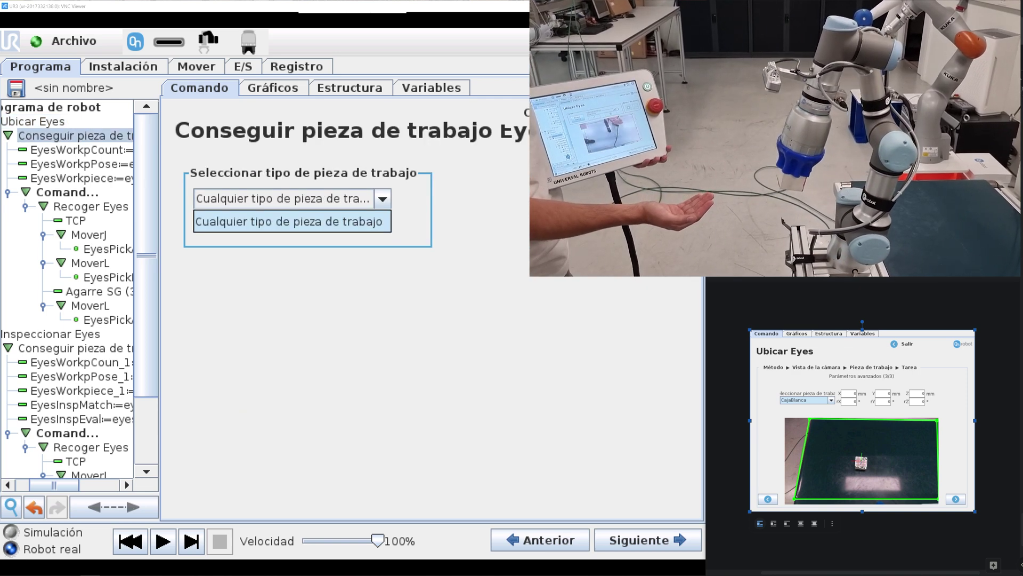
left_click(292, 221)
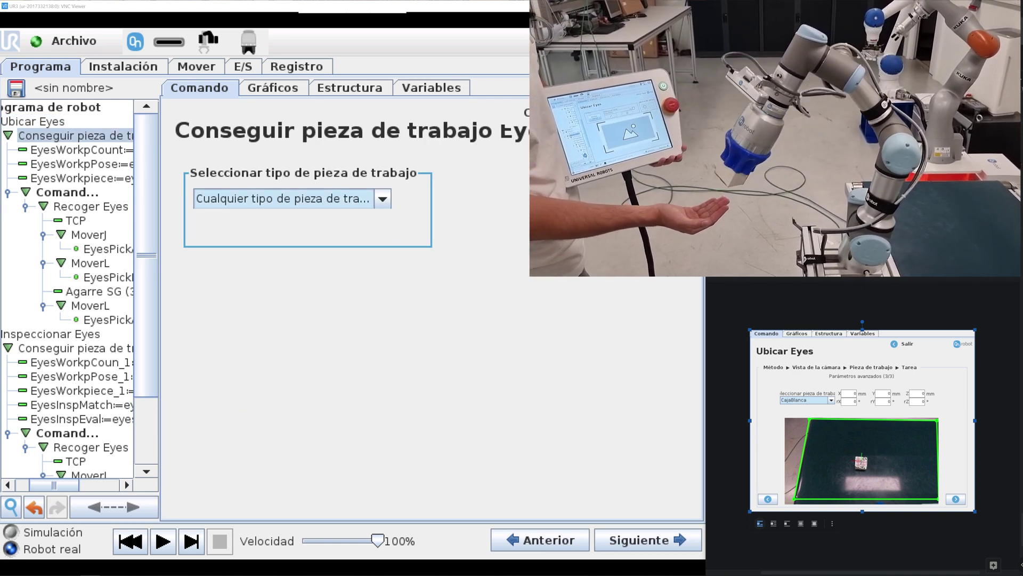
left_click(76, 149)
left_click(75, 164)
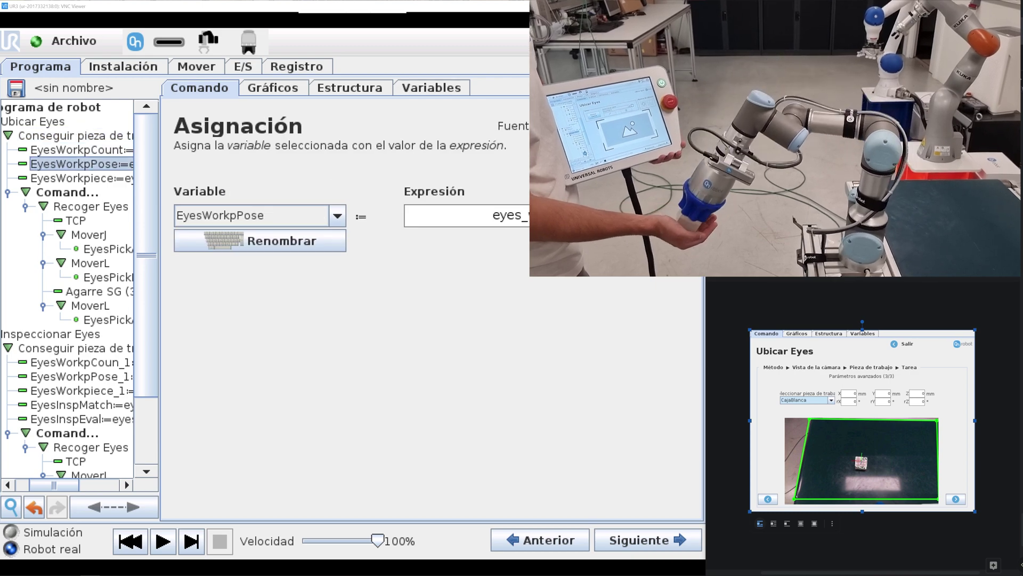
left_click(80, 178)
- Regenerate the pick movements in the Ubicar Eyes block's Recoger Eyes command
left_click(91, 206)
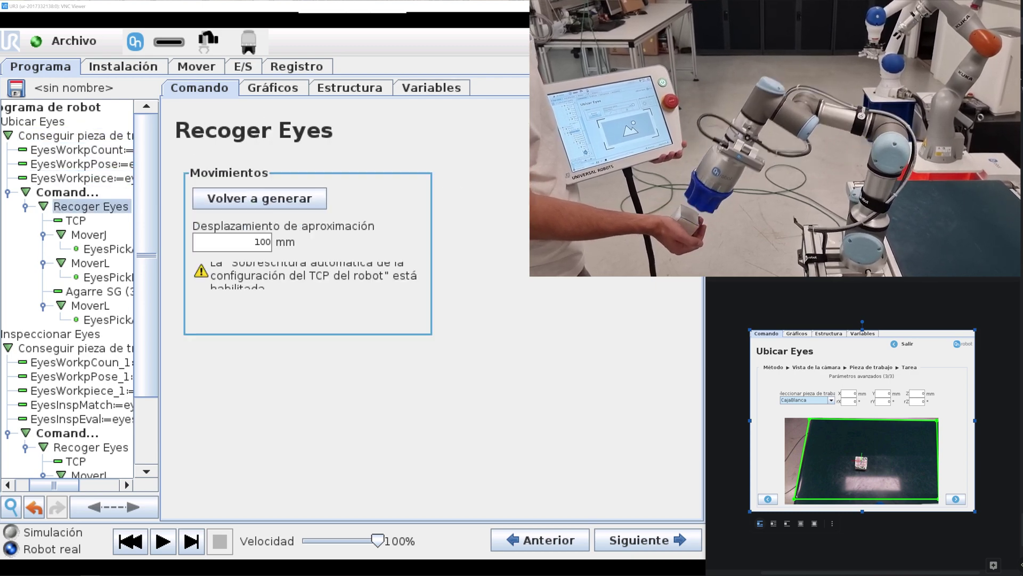
left_click(259, 198)
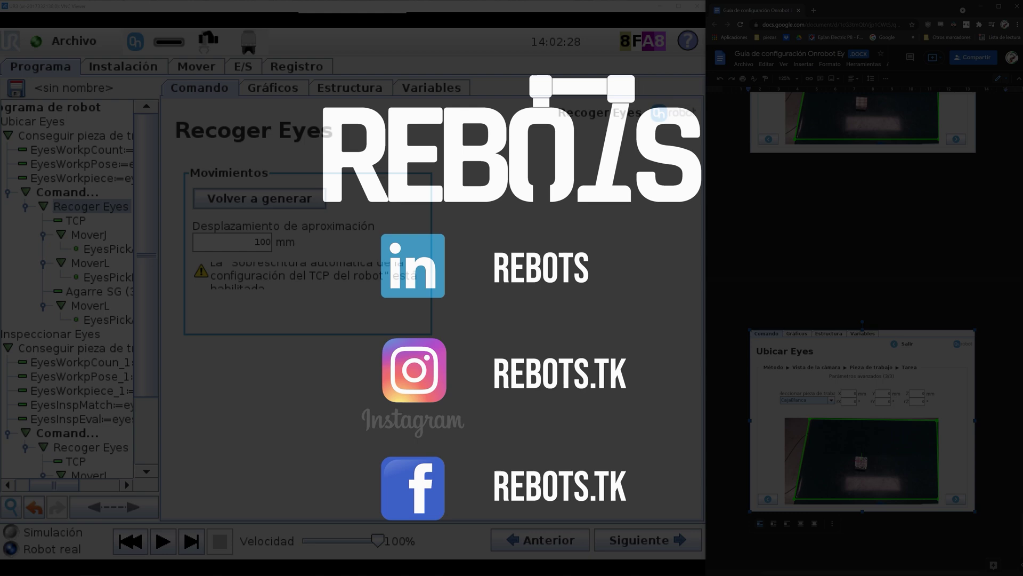